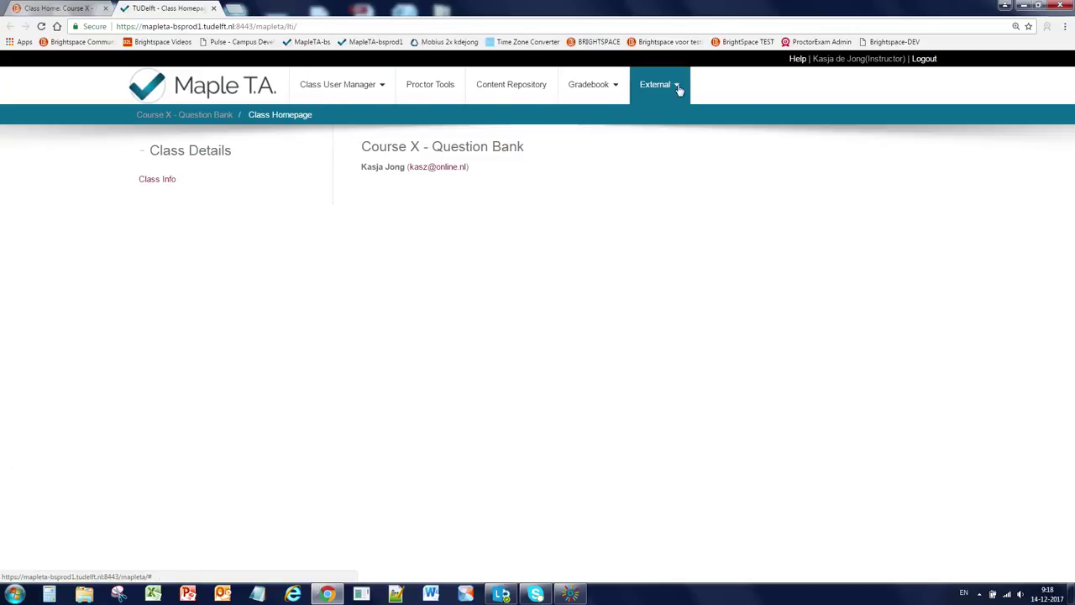
Open the Content Repository, collapse its Assignments and Current Class panels, and browse the class sources.
{"action": "left_click", "coordinate": [527, 87]}
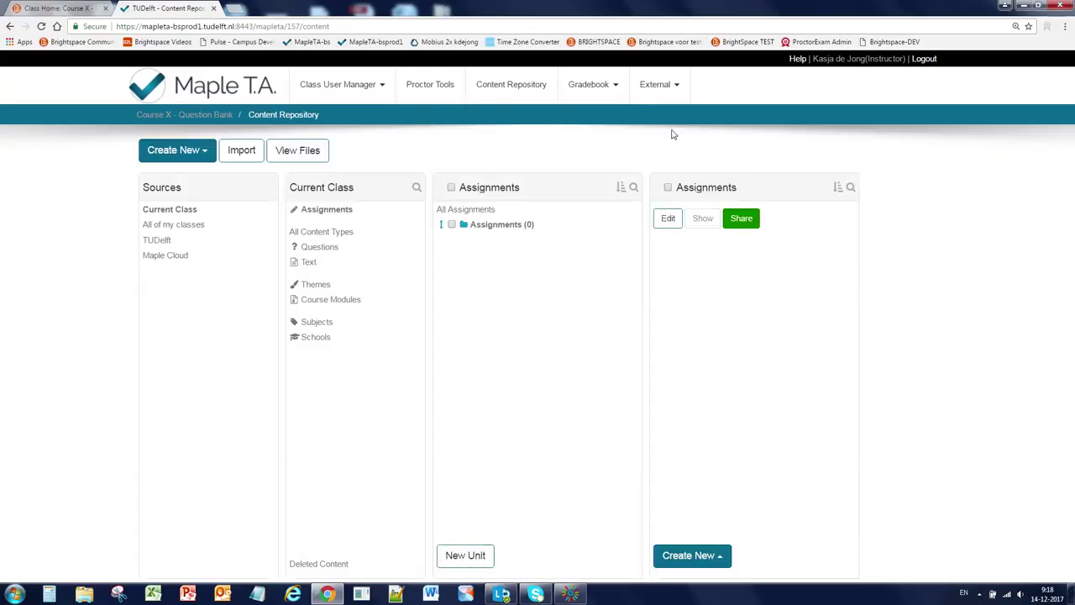
{"action": "left_click", "coordinate": [717, 191]}
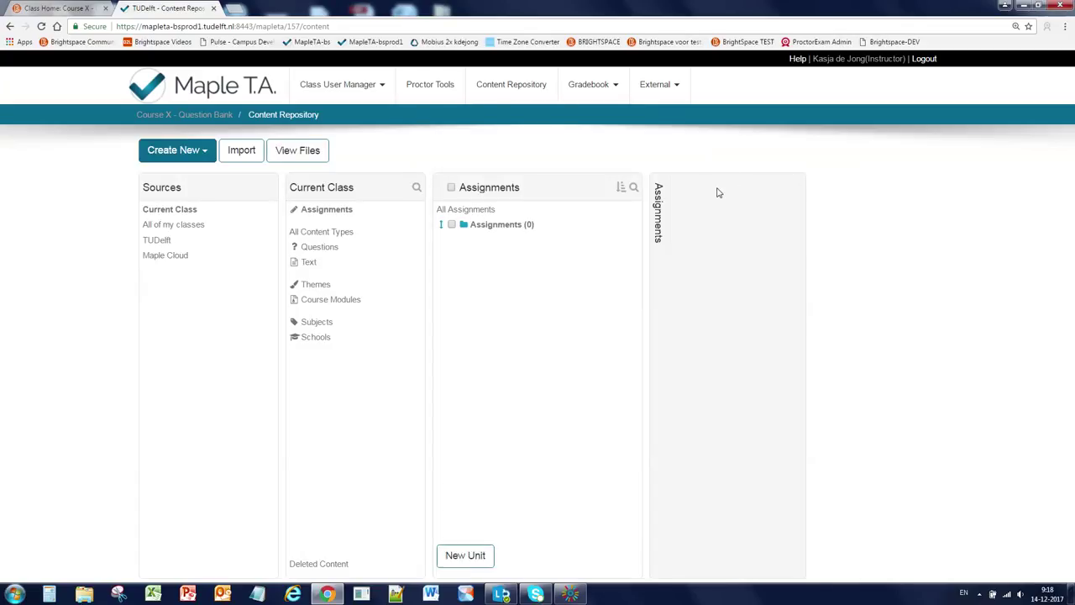
{"action": "left_click", "coordinate": [495, 188]}
{"action": "left_click", "coordinate": [339, 189]}
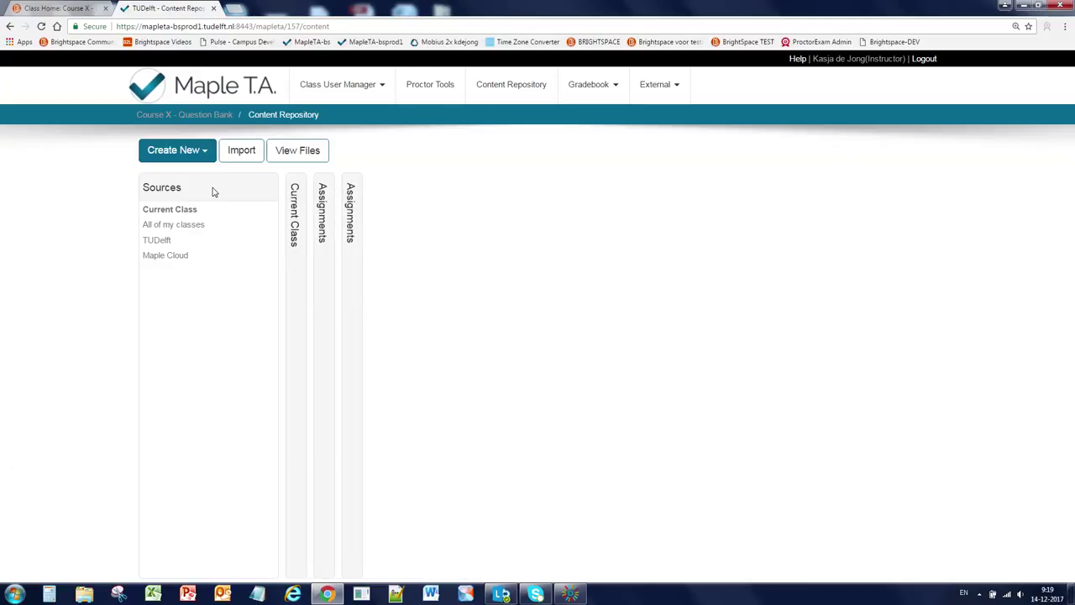
{"action": "left_click", "coordinate": [194, 228]}
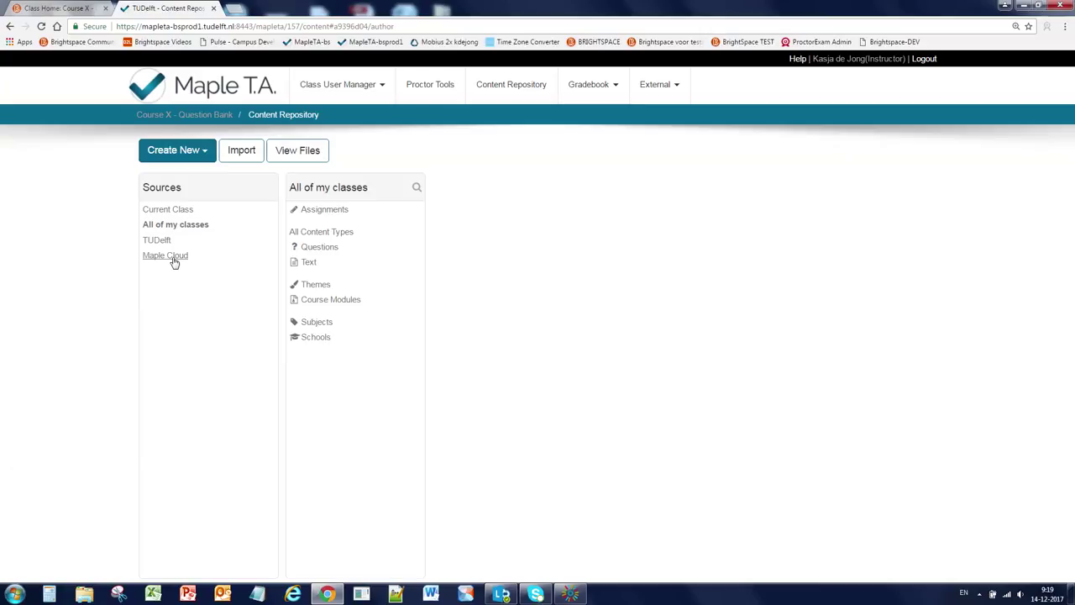
{"action": "left_click", "coordinate": [168, 211]}
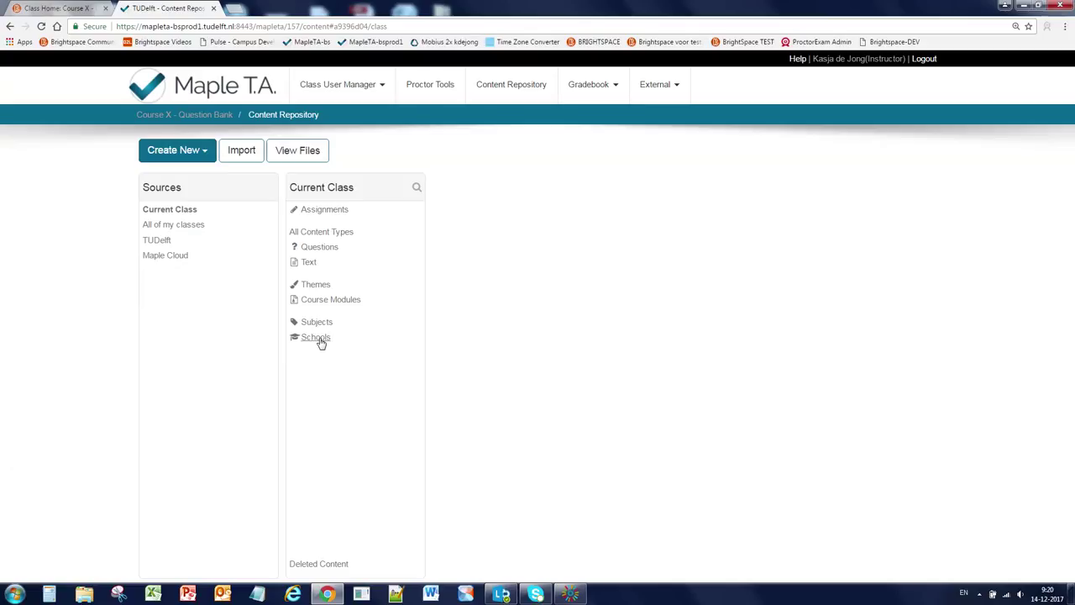
Show the current class's Questions list, which is still empty.
{"action": "left_click", "coordinate": [327, 252]}
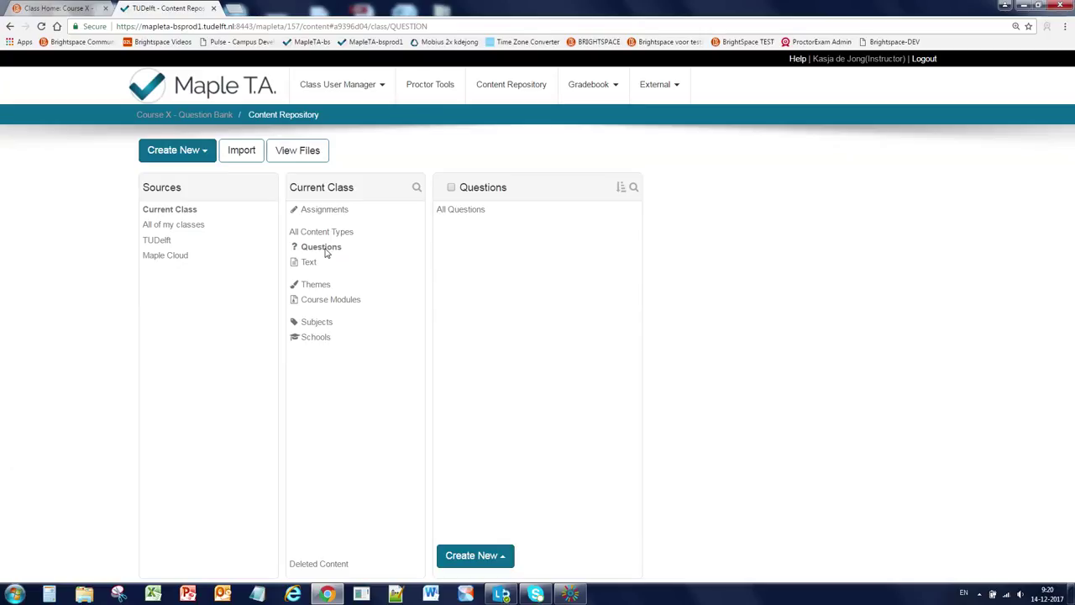
Start a new question from the Create New menu of the Questions panel.
{"action": "left_click", "coordinate": [206, 154]}
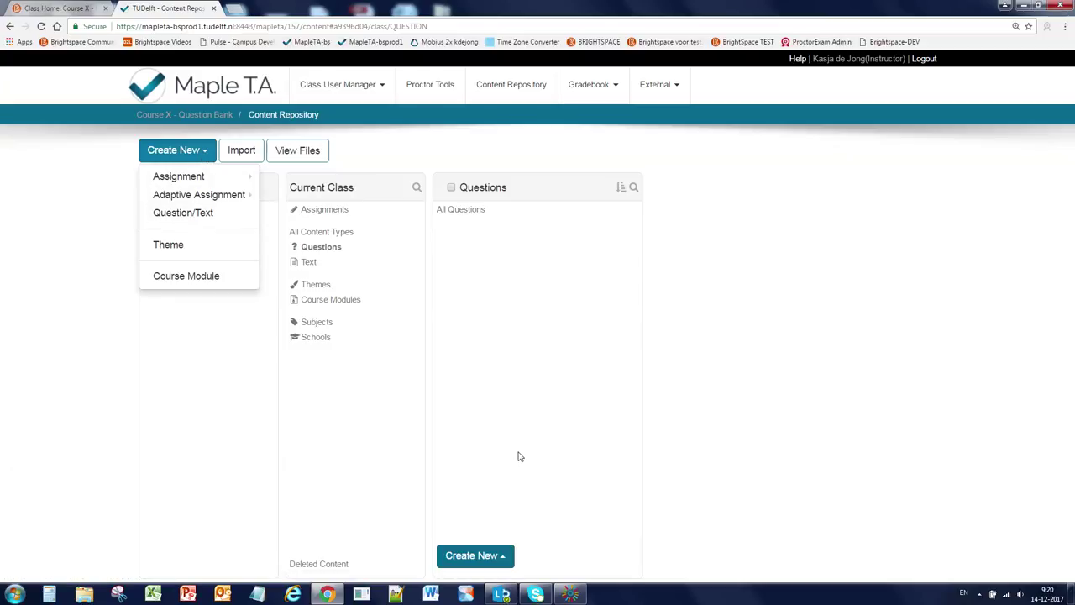
{"action": "left_click", "coordinate": [488, 558]}
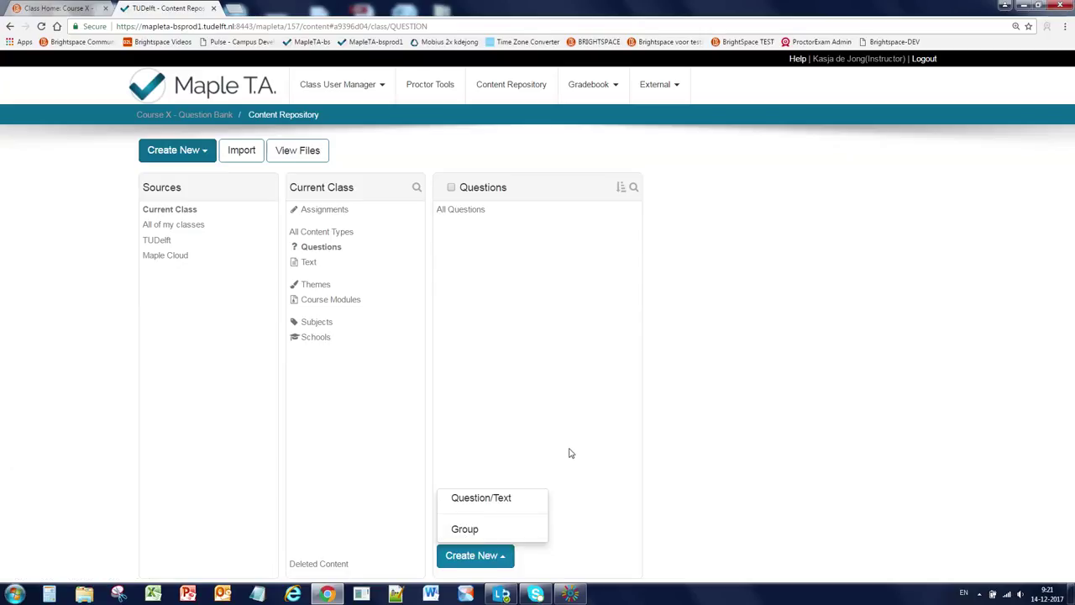
{"action": "left_click", "coordinate": [500, 501]}
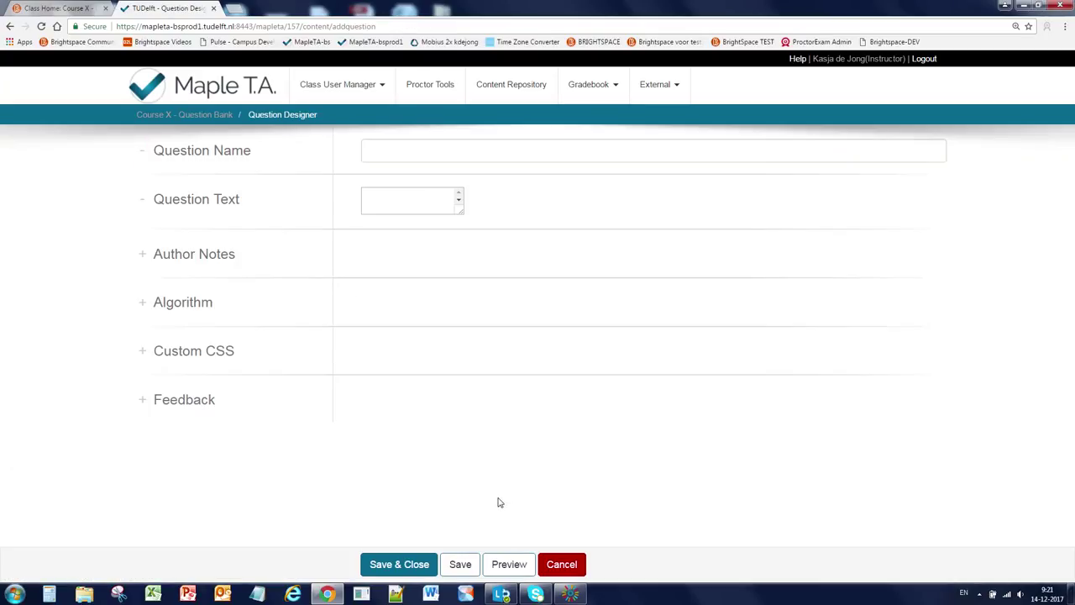
Name the question Q01-intro-multiplechoice and enter the question text 'What is 20+30?'.
{"action": "left_click", "coordinate": [387, 158]}
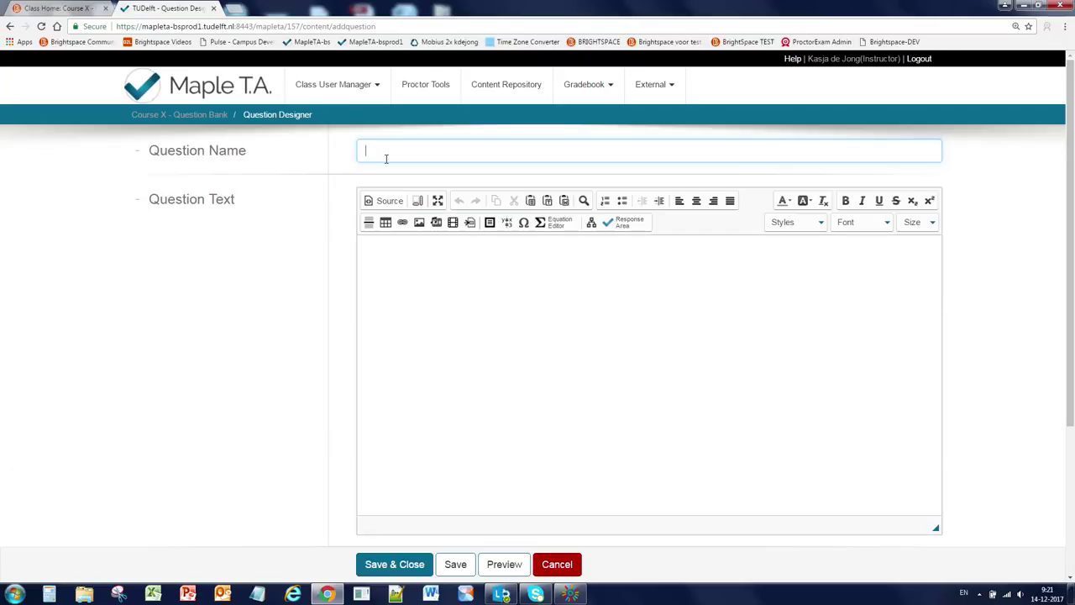
{"action": "type", "text": "Q01-intro-multiplechoice"}
{"action": "left_click", "coordinate": [473, 277]}
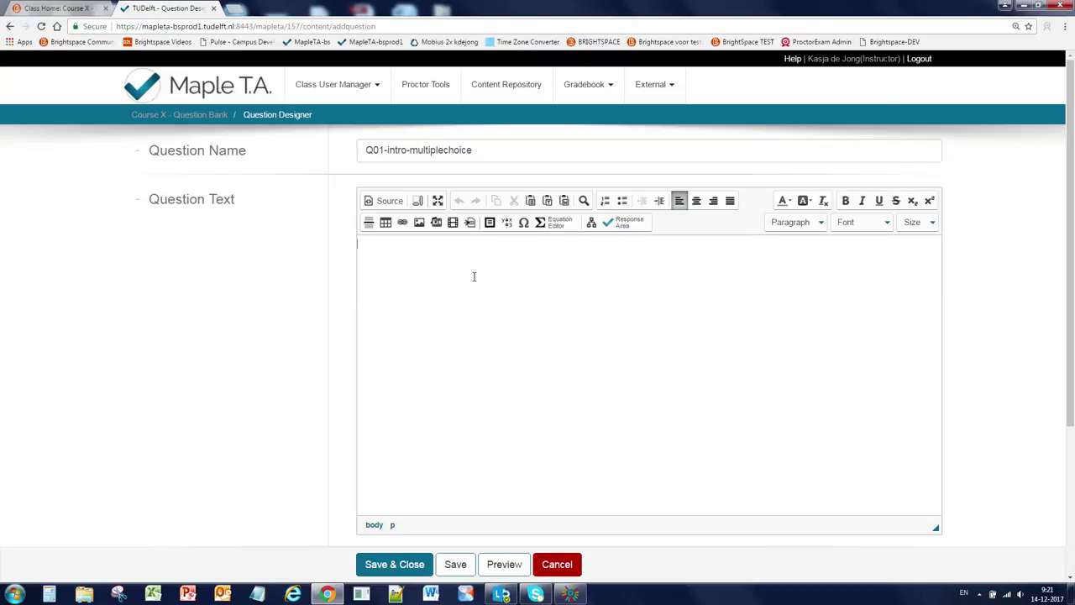
{"action": "type", "text": "W"}
Insert a Multiple Choice response area with the choices 20, 30 and 40.
{"action": "left_click", "coordinate": [622, 225]}
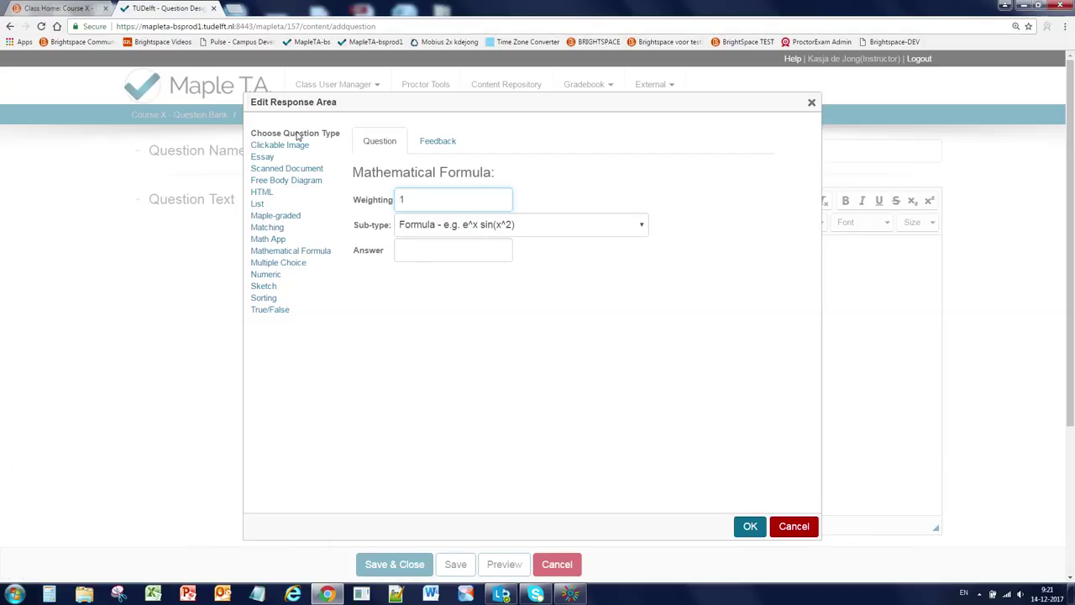
{"action": "left_click", "coordinate": [296, 266]}
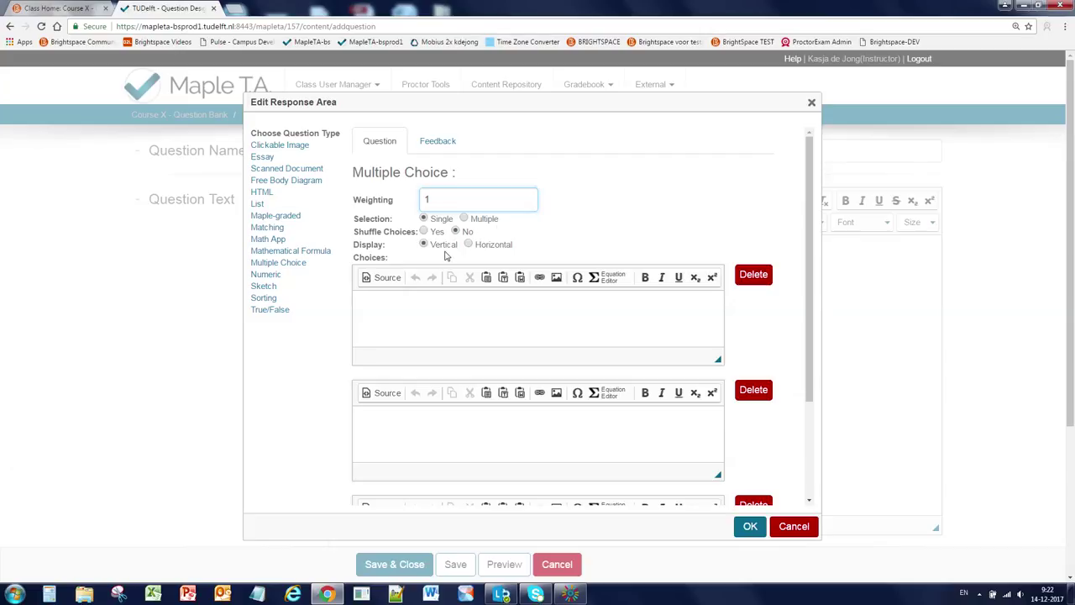
{"action": "left_click", "coordinate": [410, 315]}
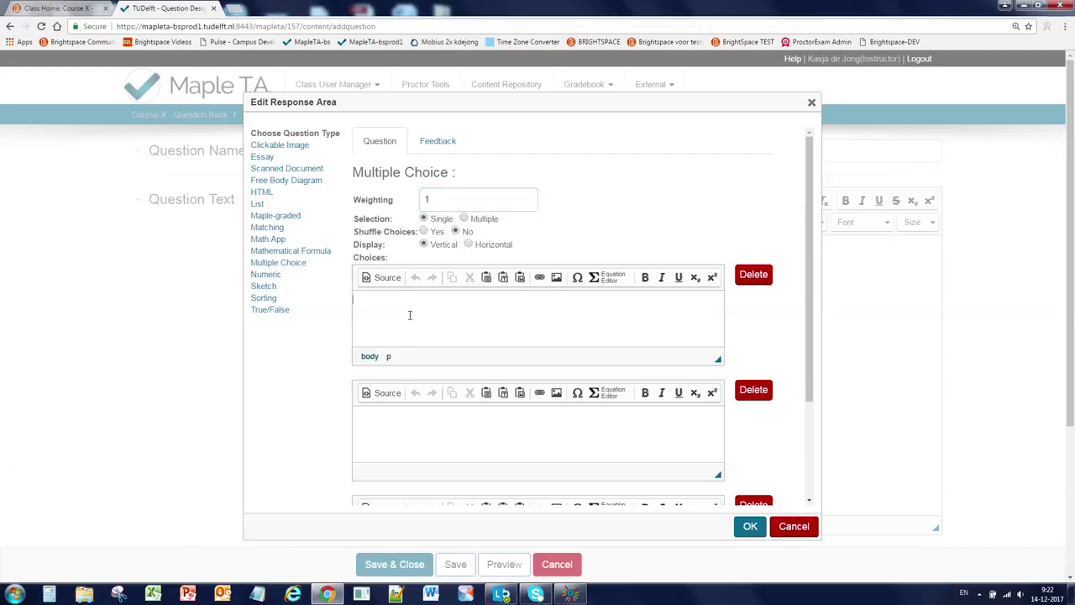
{"action": "type", "text": "20"}
{"action": "left_click", "coordinate": [444, 416]}
{"action": "type", "text": "30"}
{"action": "left_click_drag", "start_coordinate": [809, 399], "coordinate": [813, 510]}
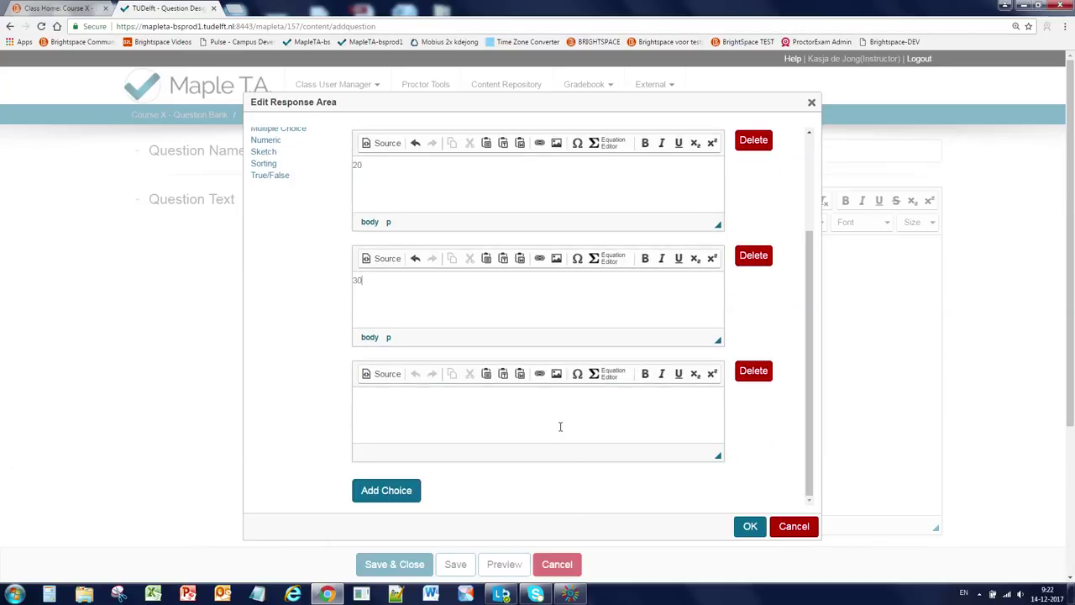
{"action": "left_click", "coordinate": [555, 420]}
{"action": "type", "text": "40"}
Add a fourth choice 50, mark it correct, and insert the response area.
{"action": "left_click", "coordinate": [405, 490]}
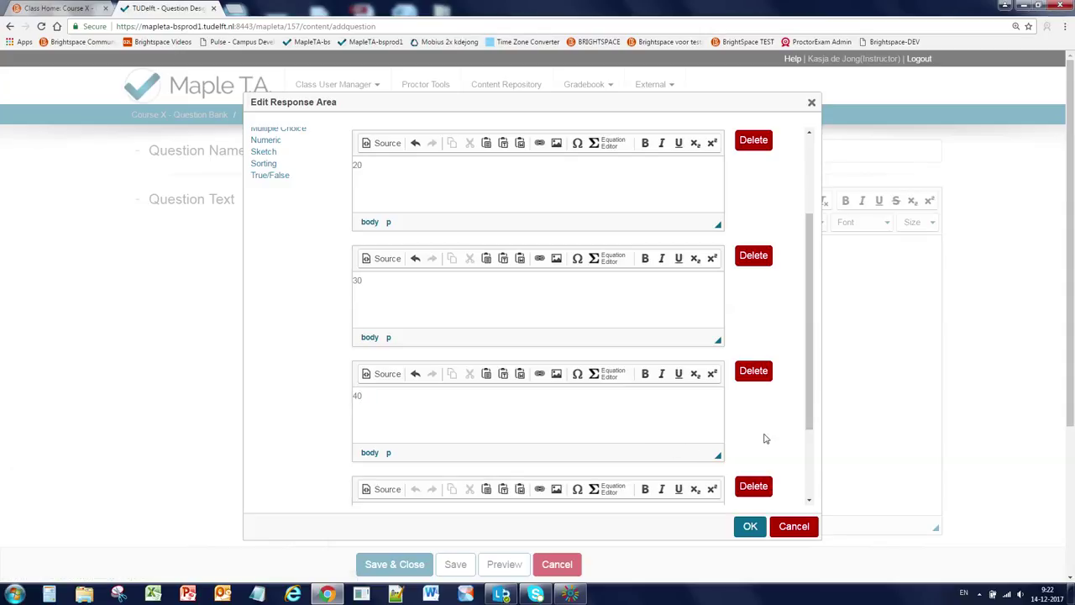
{"action": "scroll", "coordinate": [812, 405], "scroll_direction": "down", "scroll_amount": 2}
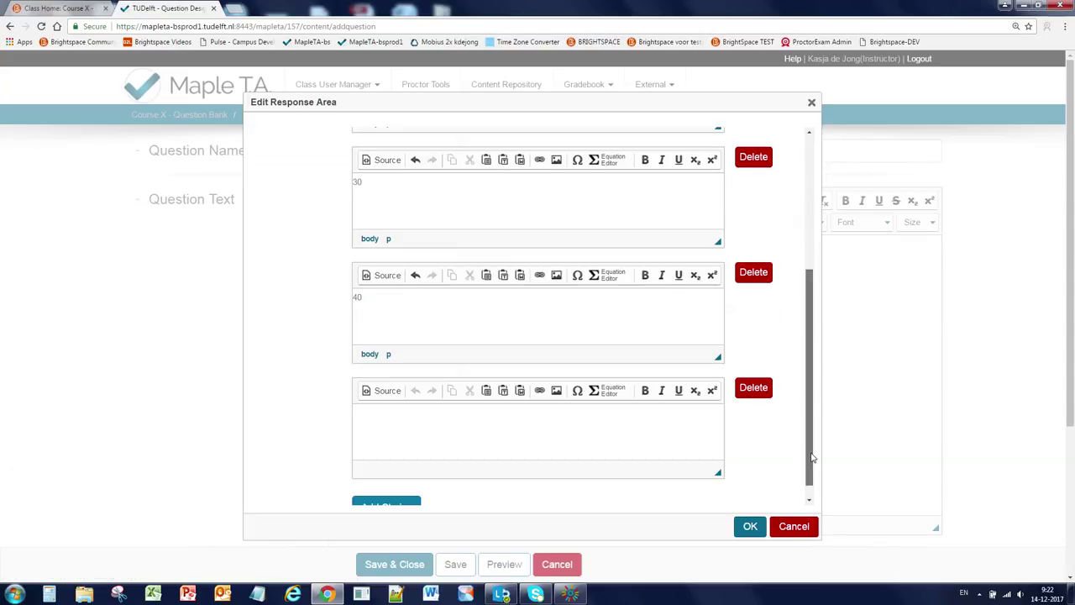
{"action": "left_click", "coordinate": [644, 426]}
{"action": "type", "text": "50"}
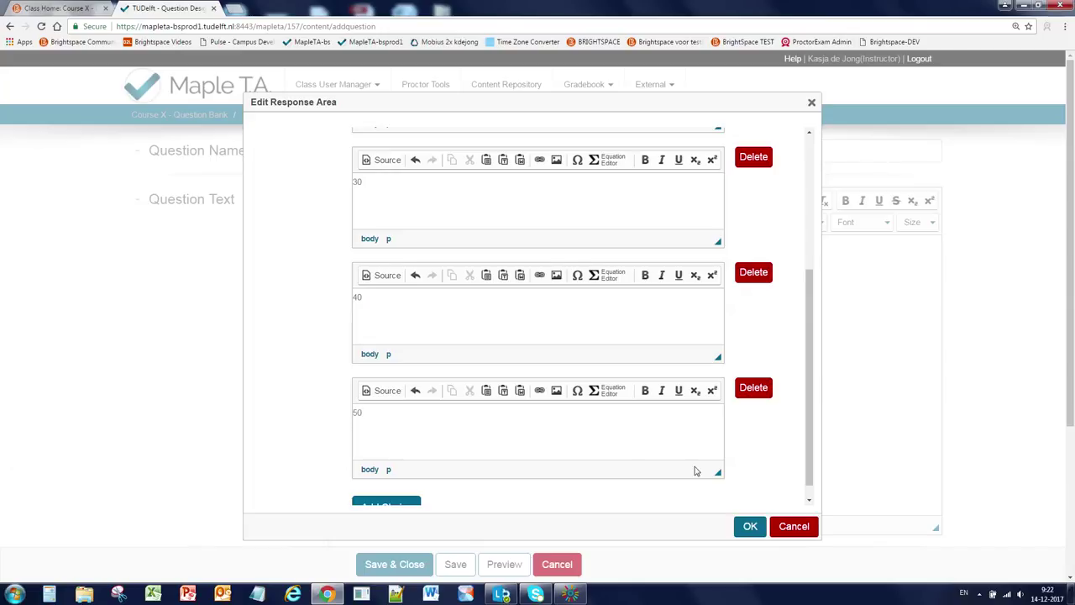
{"action": "left_click", "coordinate": [748, 527]}
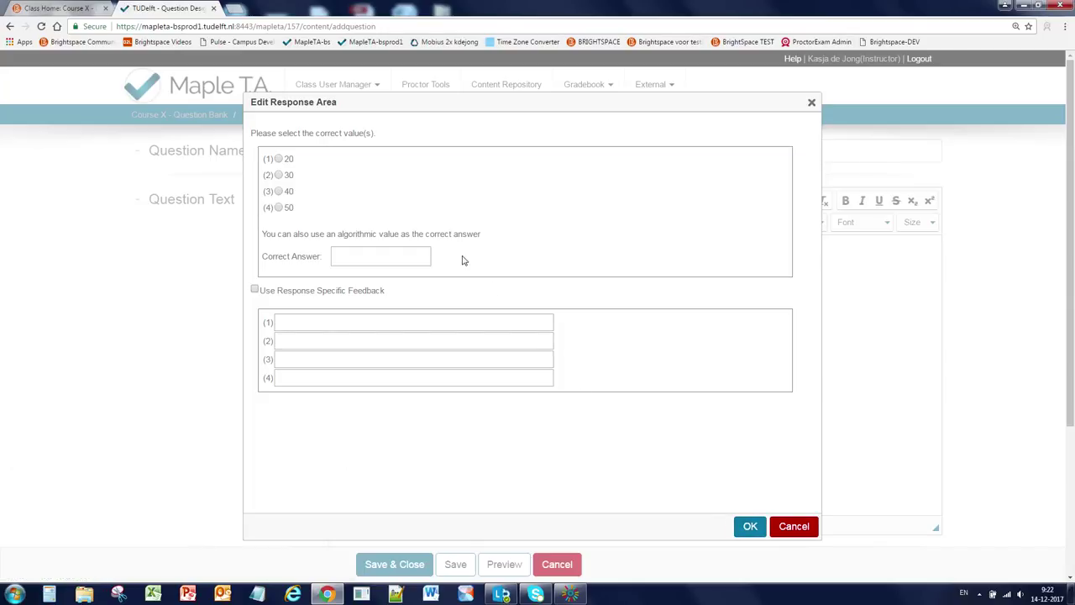
{"action": "left_click", "coordinate": [280, 208]}
{"action": "left_click", "coordinate": [749, 527]}
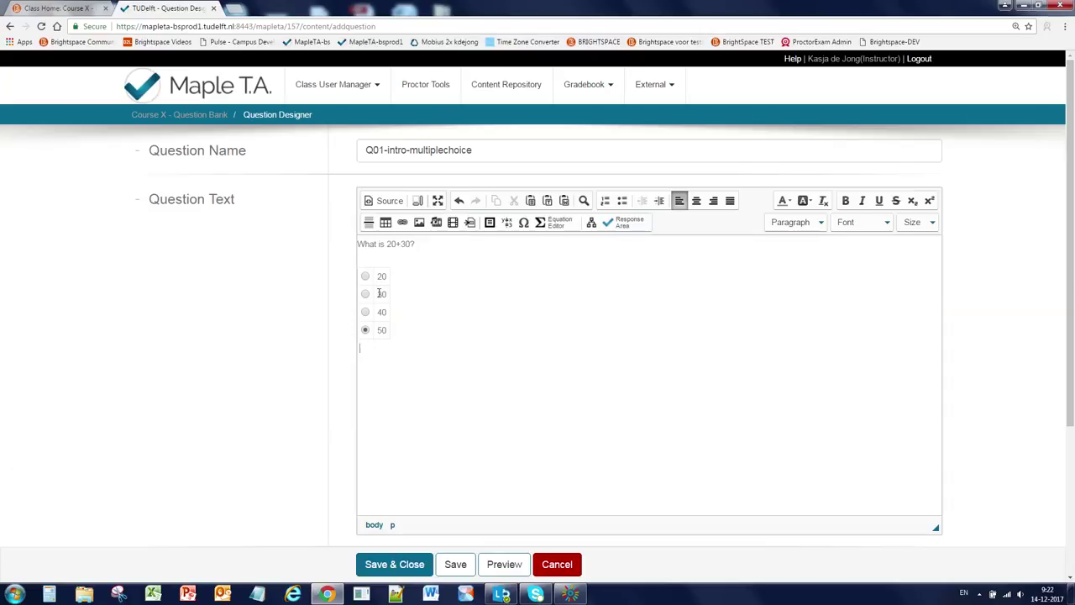
Delete the empty line below the question text and save the question.
{"action": "left_click", "coordinate": [376, 256]}
{"action": "key", "text": "BackSpace"}
{"action": "key", "text": "BackSpace"}
{"action": "left_click", "coordinate": [455, 566]}
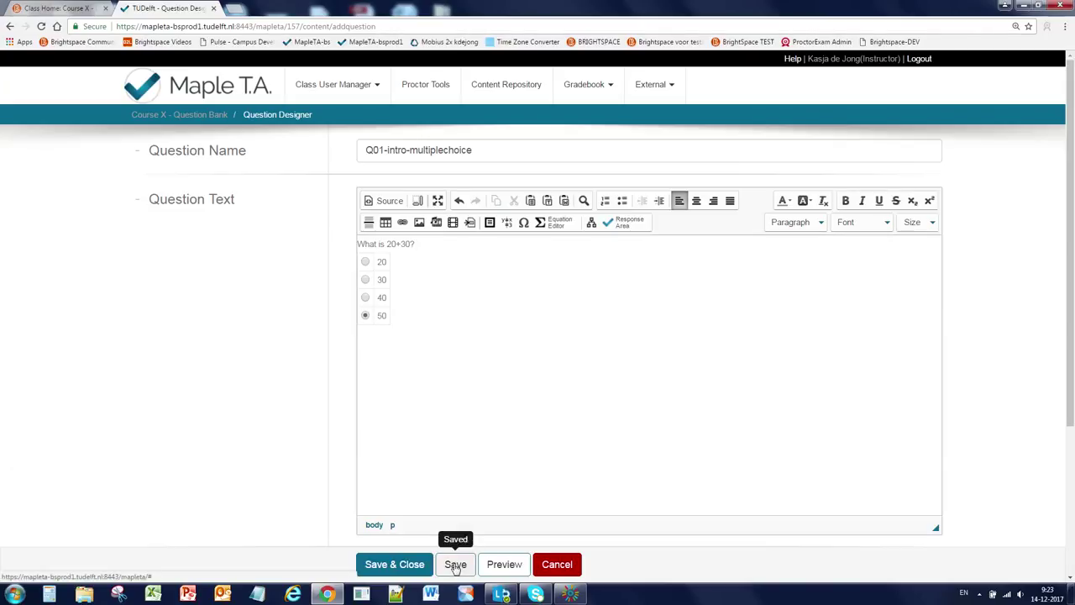
Preview the question, answer 50, and confirm it grades 100%.
{"action": "left_click", "coordinate": [505, 565]}
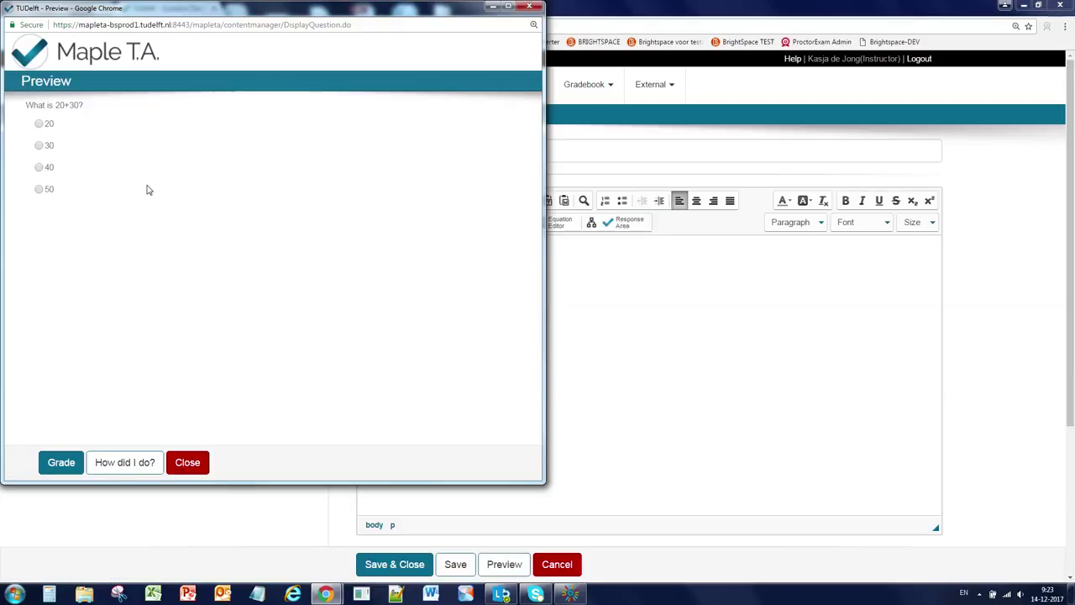
{"action": "left_click", "coordinate": [42, 190]}
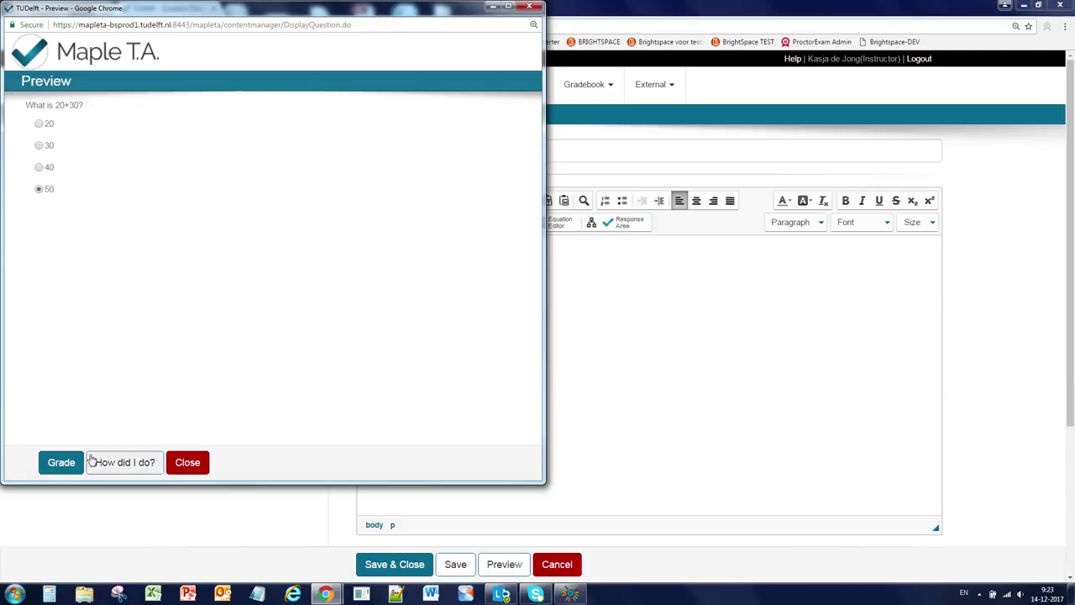
{"action": "left_click", "coordinate": [59, 463]}
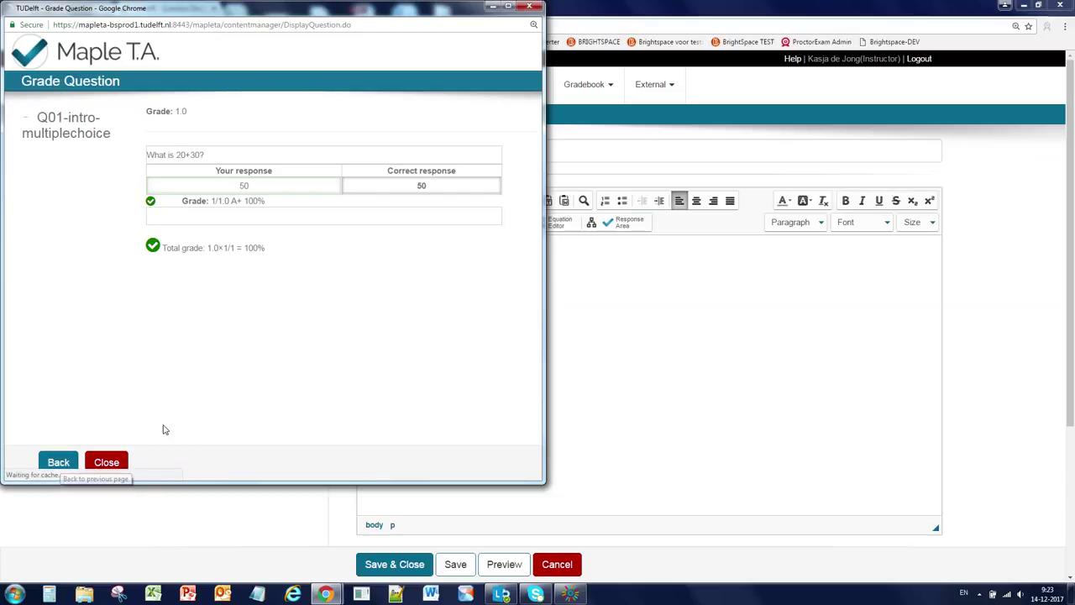
{"action": "left_click", "coordinate": [120, 465]}
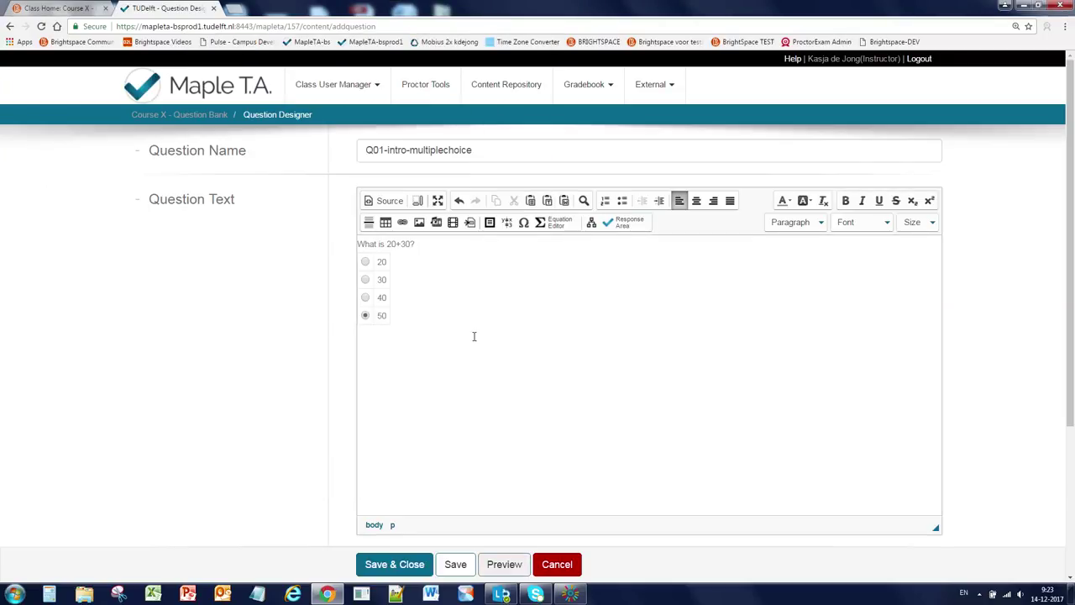
Change the first choice to 25, keep 50 correct, and save and close Q01-intro-multiplechoice.
{"action": "double_click", "coordinate": [382, 282]}
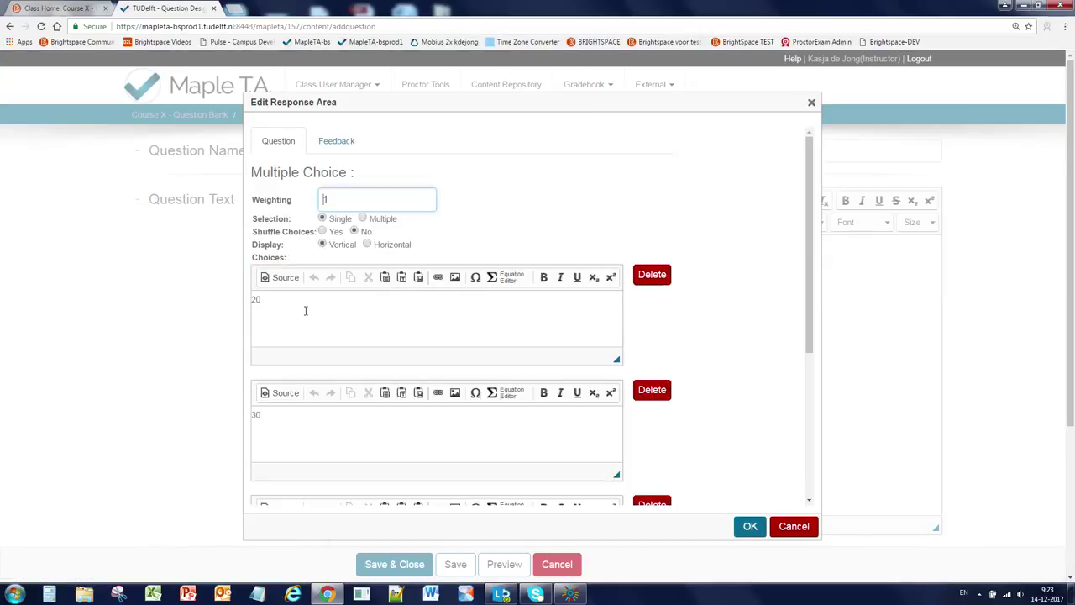
{"action": "left_click", "coordinate": [284, 305]}
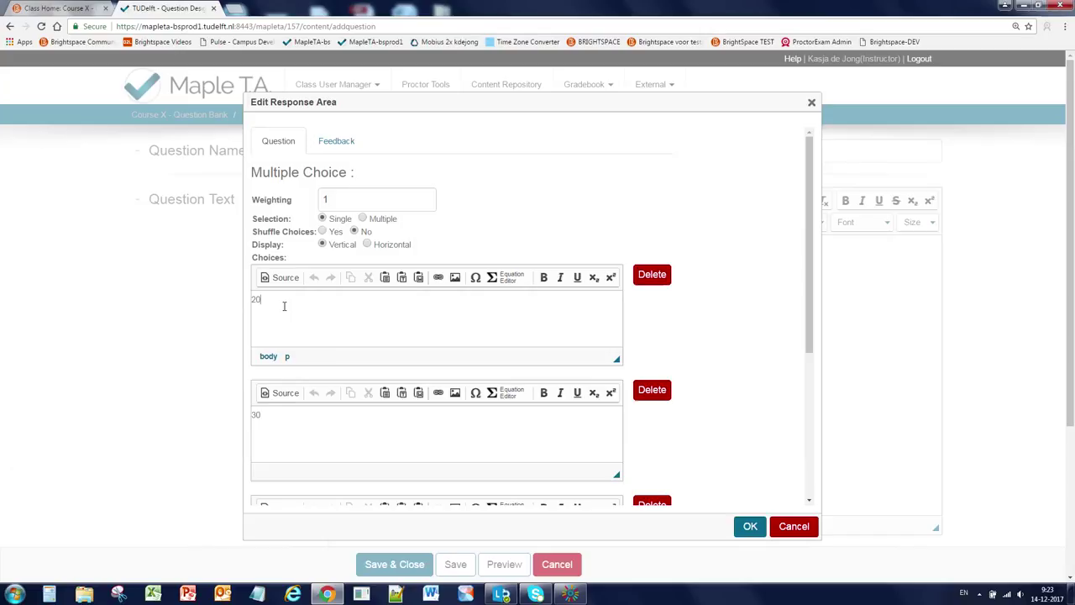
{"action": "key", "text": "BackSpace"}
{"action": "type", "text": "5"}
{"action": "left_click", "coordinate": [750, 526]}
{"action": "left_click", "coordinate": [750, 526]}
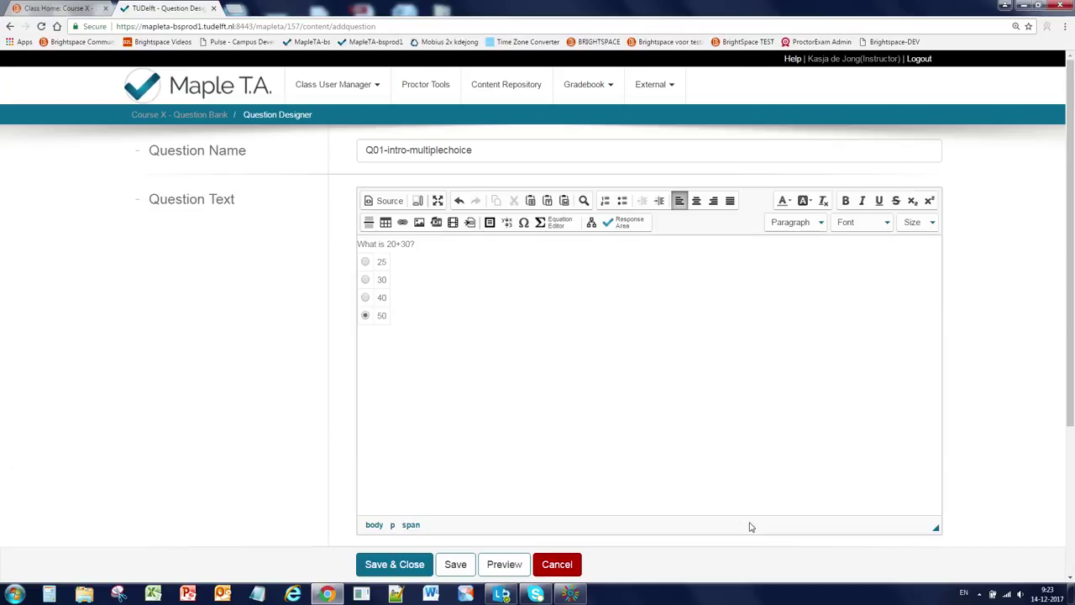
{"action": "left_click", "coordinate": [408, 563]}
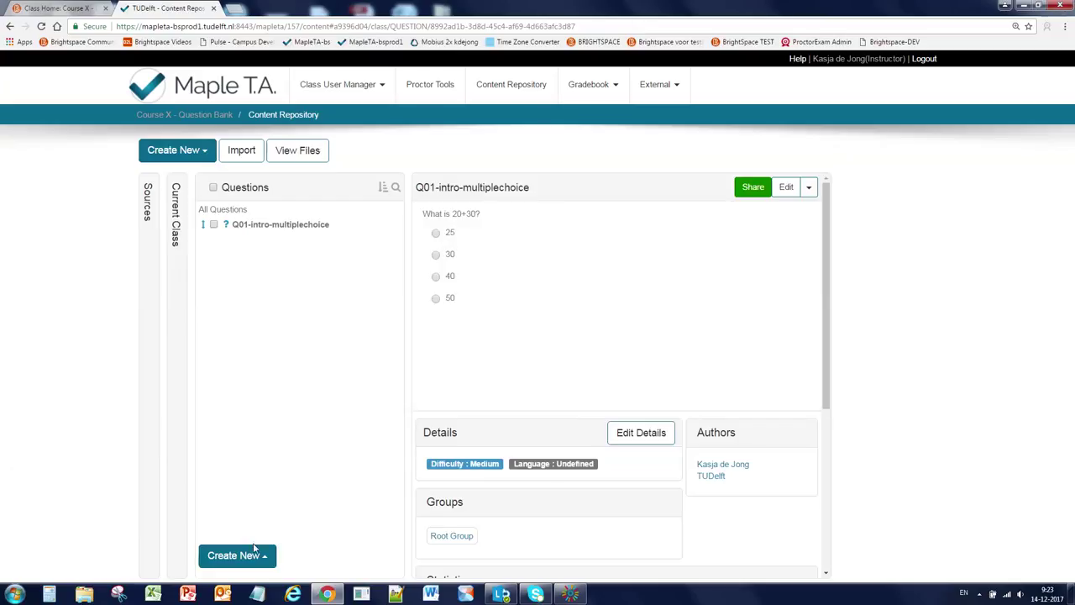
{"action": "left_click", "coordinate": [254, 551]}
Create a new question named Q02-intro-numeric asking 'what is 200+300?'.
{"action": "left_click", "coordinate": [240, 504]}
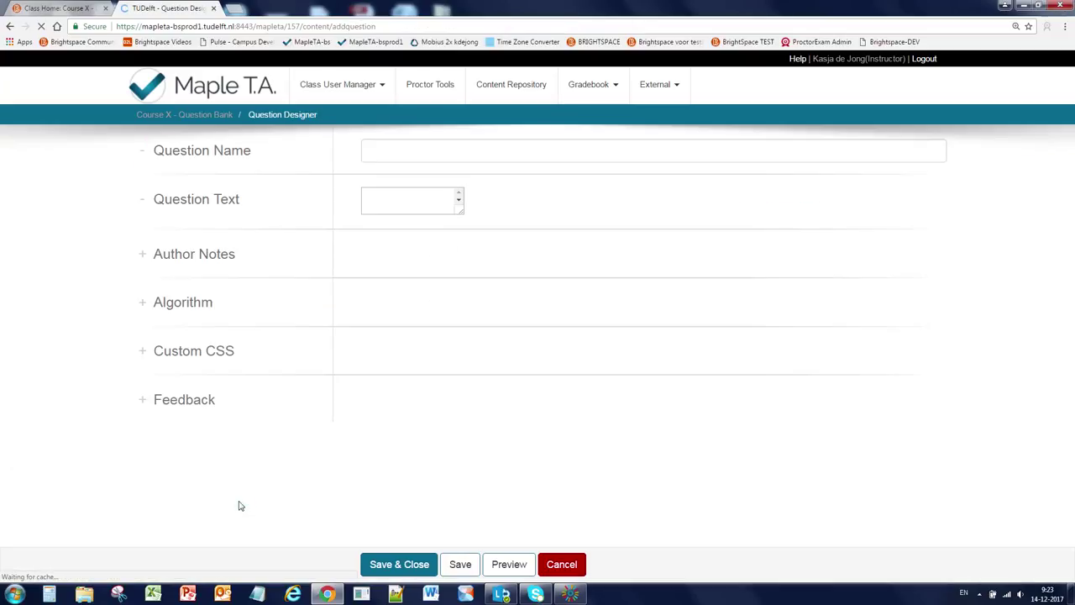
{"action": "left_click", "coordinate": [411, 148]}
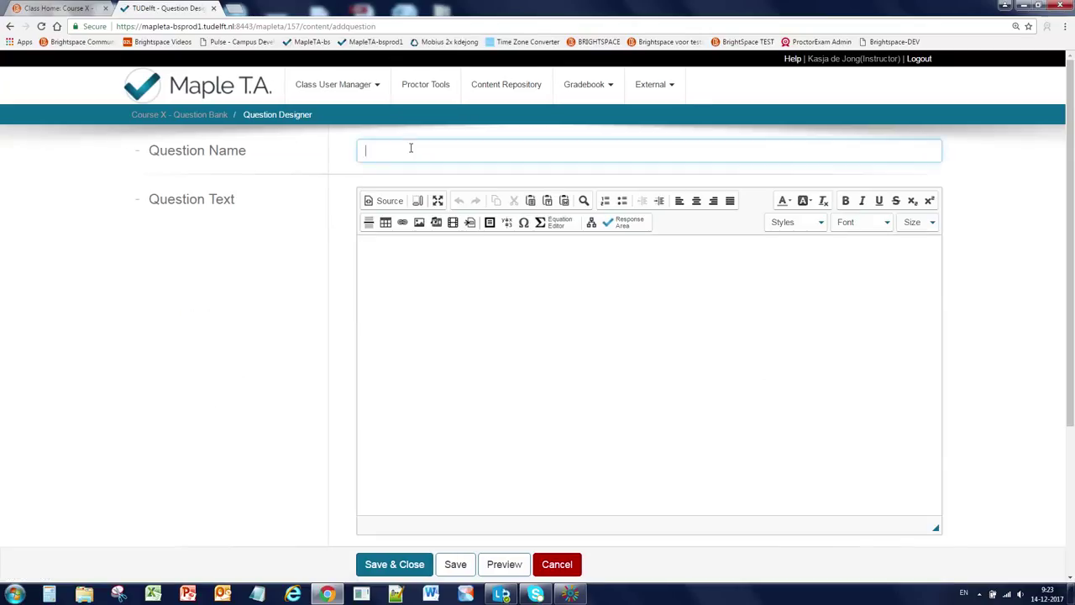
{"action": "type", "text": "Q02-intro"}
{"action": "key", "text": "BackSpace"}
{"action": "key", "text": "BackSpace"}
{"action": "type", "text": "ro-numeric"}
{"action": "left_click", "coordinate": [482, 291]}
{"action": "type", "text": "w"}
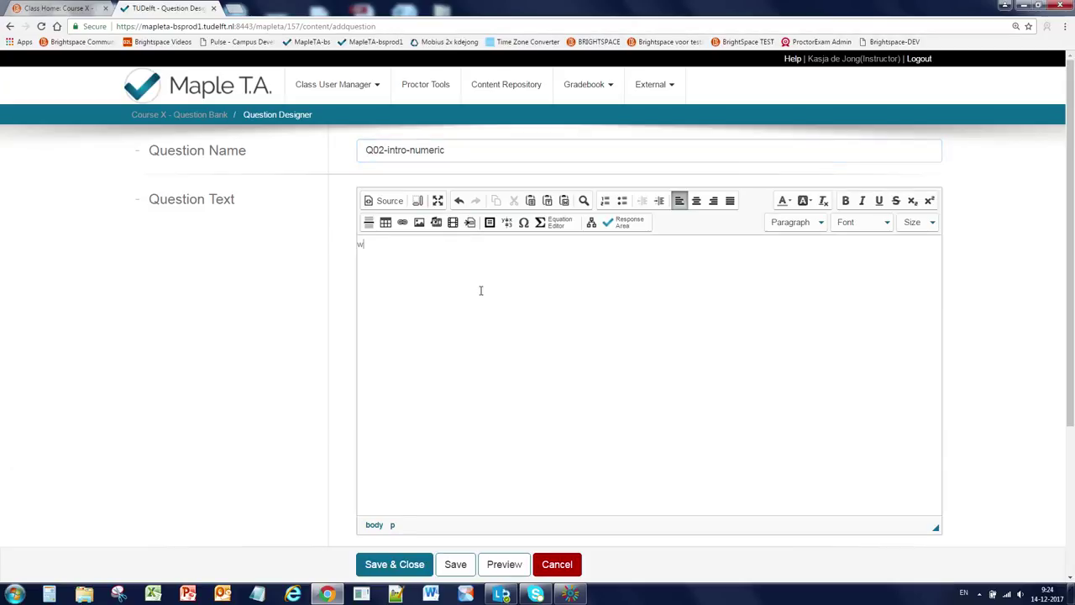
{"action": "type", "text": "hat is 200+300?"}
Add a Numeric response area expecting 500 with absolute accuracy.
{"action": "left_click", "coordinate": [635, 226]}
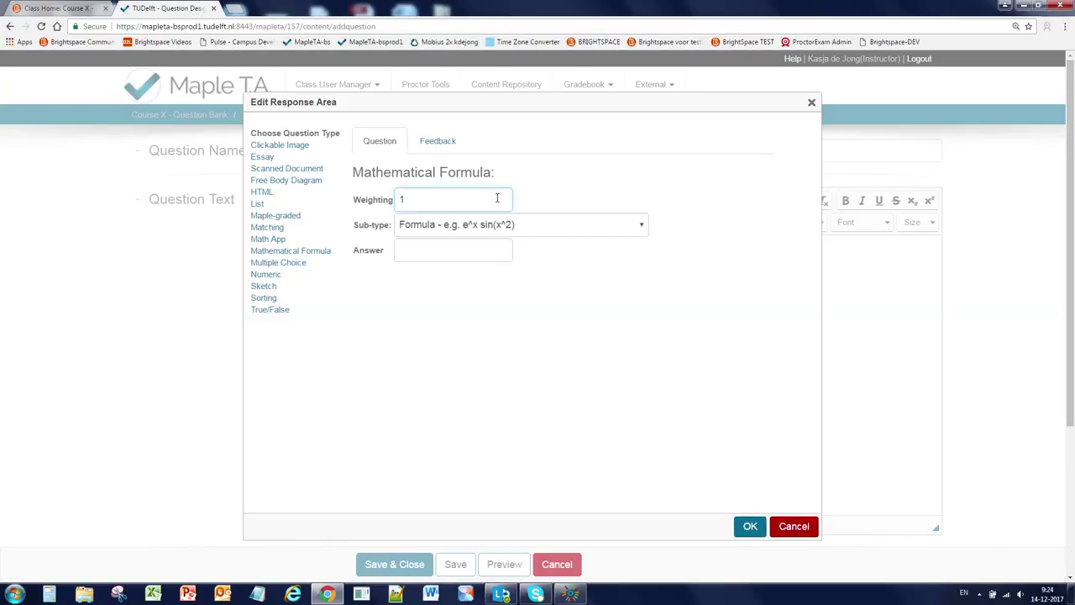
{"action": "left_click", "coordinate": [268, 274]}
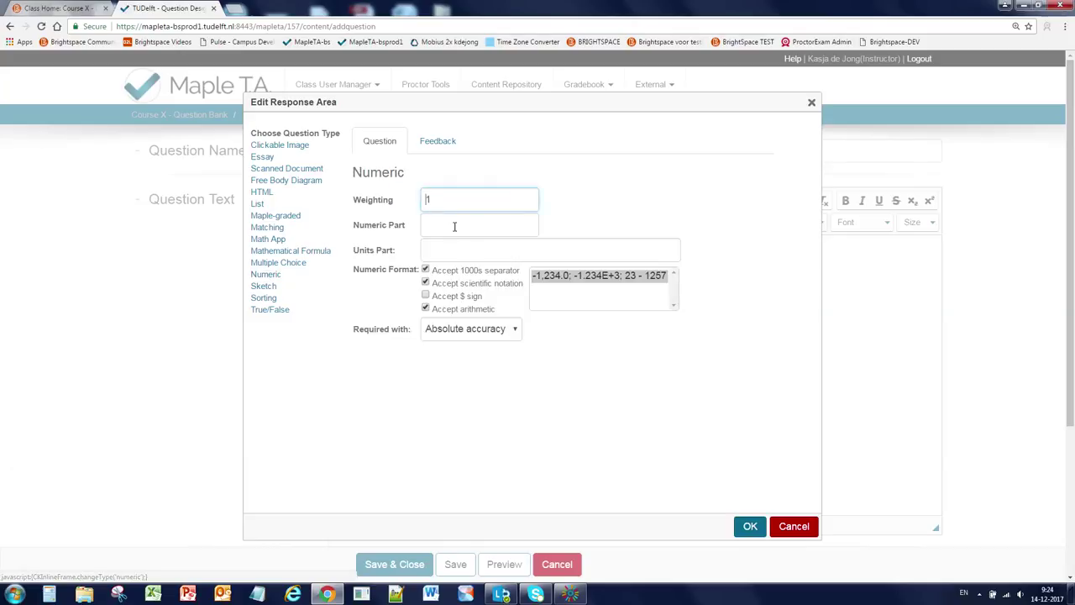
{"action": "left_click", "coordinate": [453, 226]}
{"action": "type", "text": "500"}
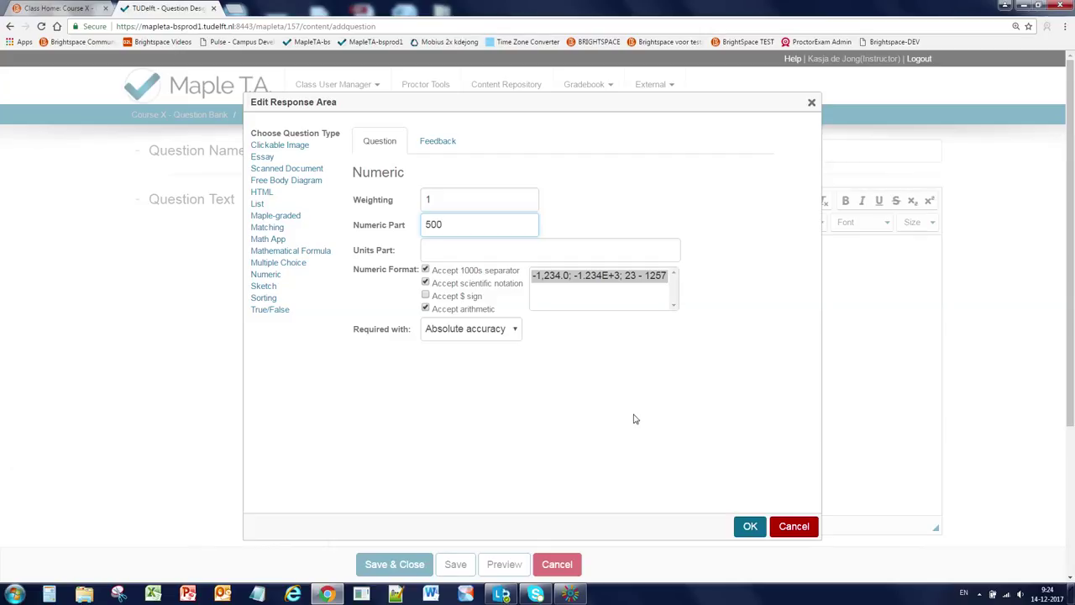
{"action": "left_click", "coordinate": [513, 335]}
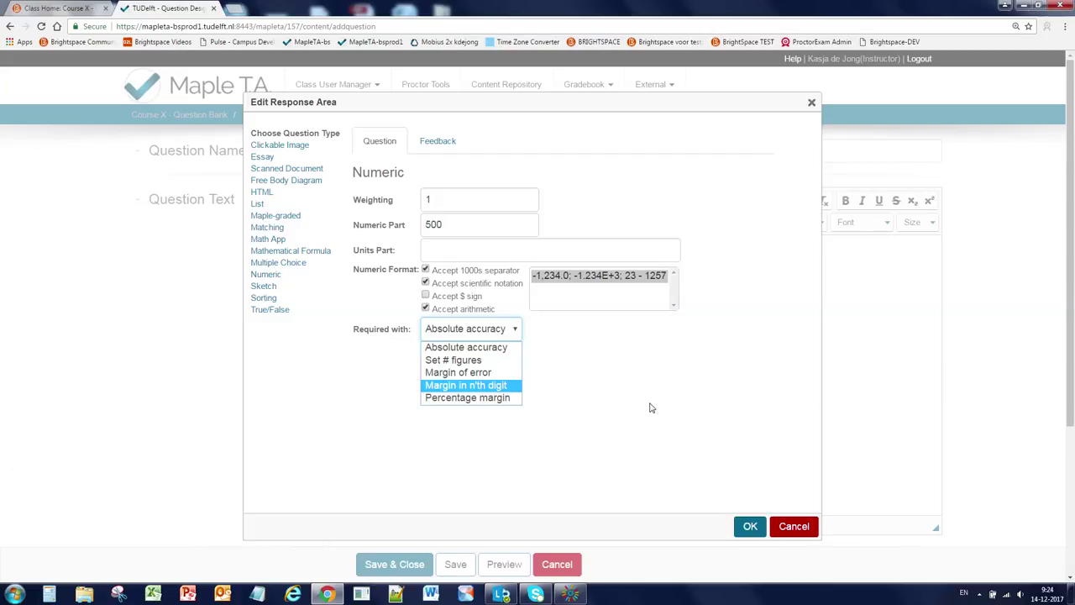
{"action": "left_click", "coordinate": [501, 332]}
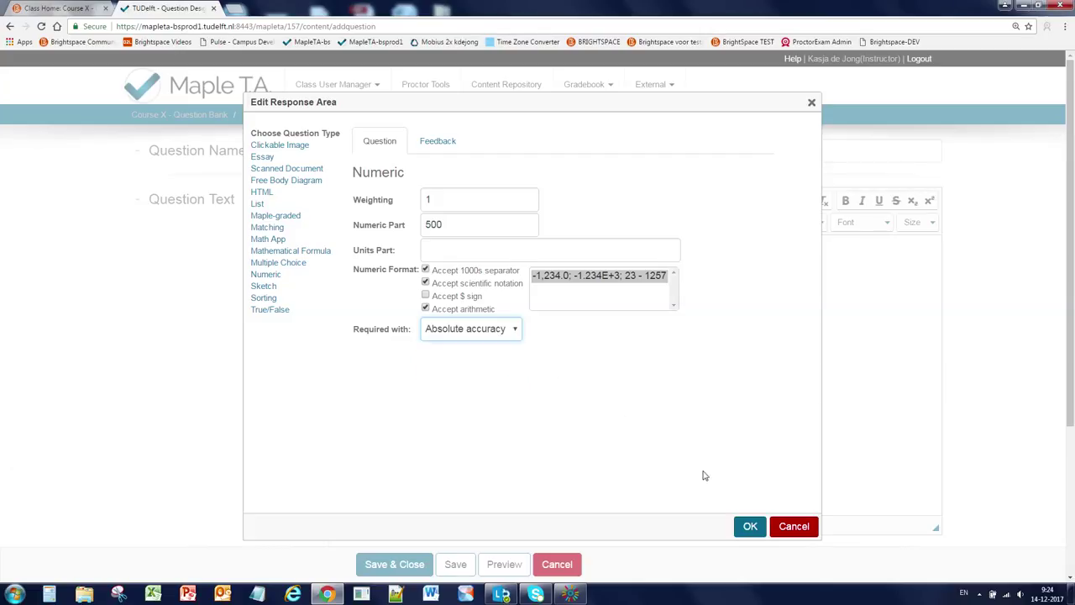
{"action": "left_click", "coordinate": [752, 526]}
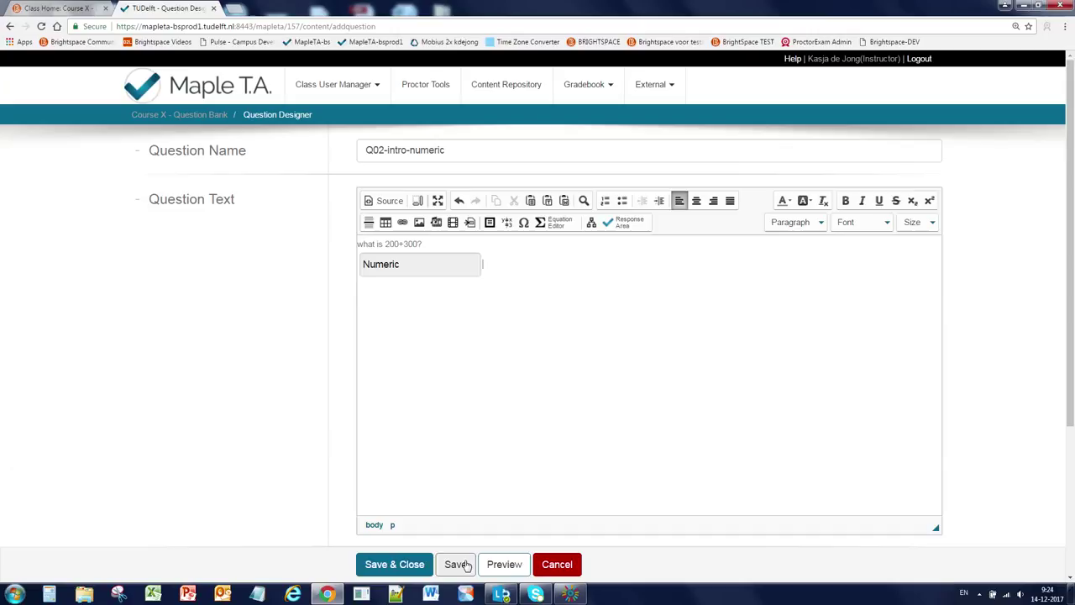
Save Q02-intro-numeric and preview it, checking that the answer 500 grades 100%.
{"action": "left_click", "coordinate": [468, 566]}
{"action": "left_click", "coordinate": [496, 566]}
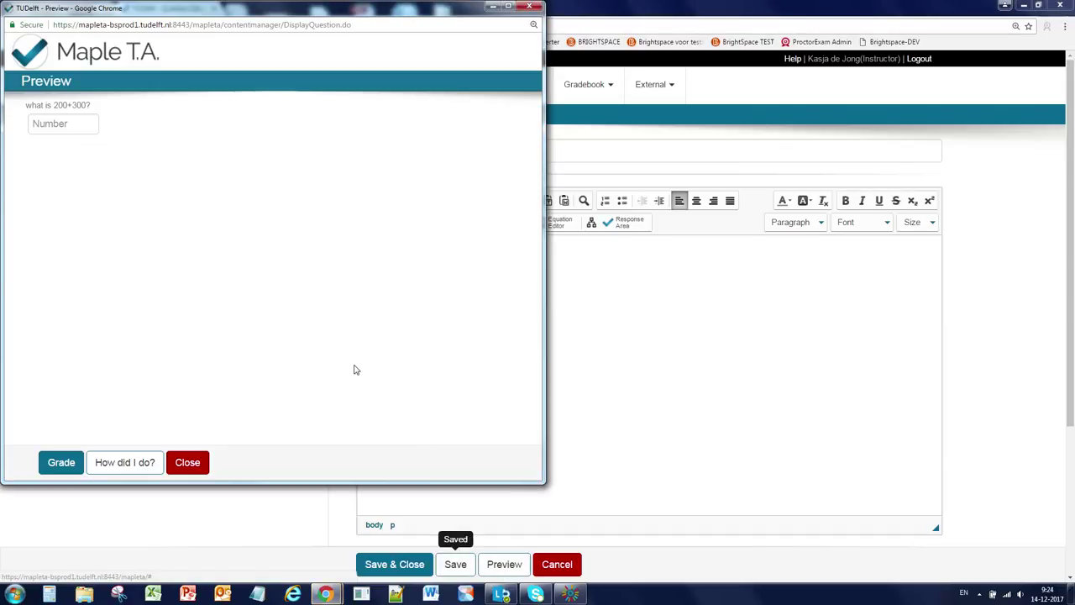
{"action": "left_click", "coordinate": [70, 125]}
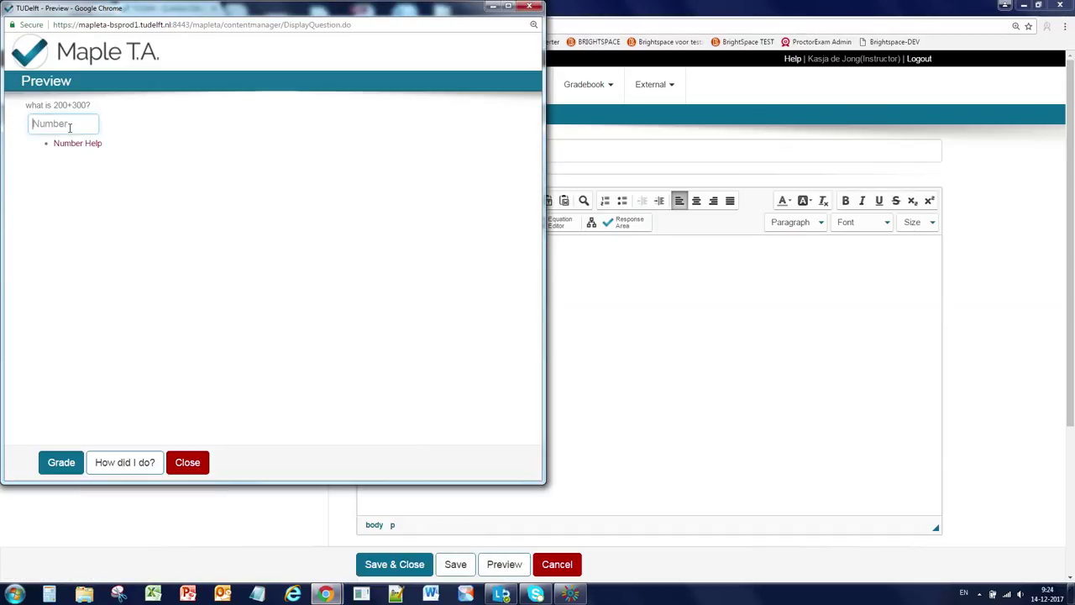
{"action": "type", "text": "500"}
{"action": "left_click", "coordinate": [62, 462]}
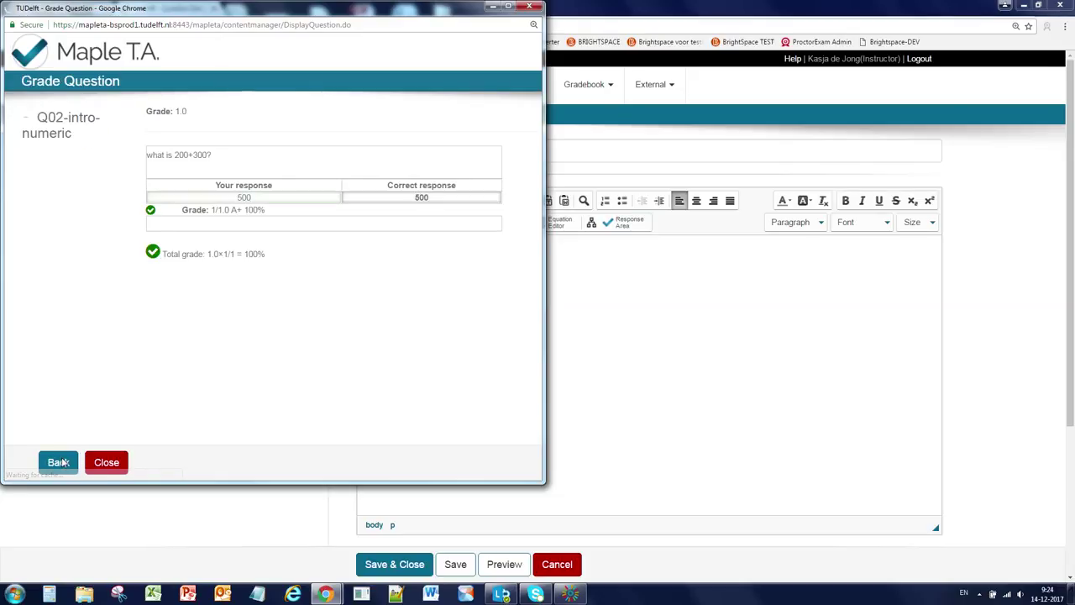
{"action": "left_click", "coordinate": [106, 462]}
Reopen the Numeric response area's settings showing answer 500 and absolute accuracy.
{"action": "left_click", "coordinate": [483, 431]}
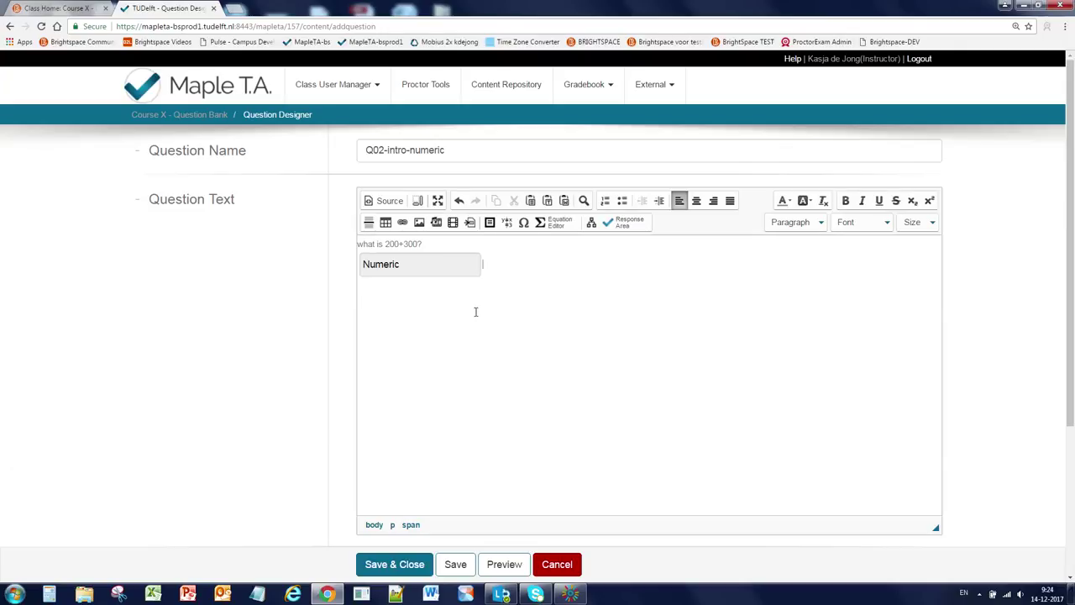
{"action": "double_click", "coordinate": [432, 274]}
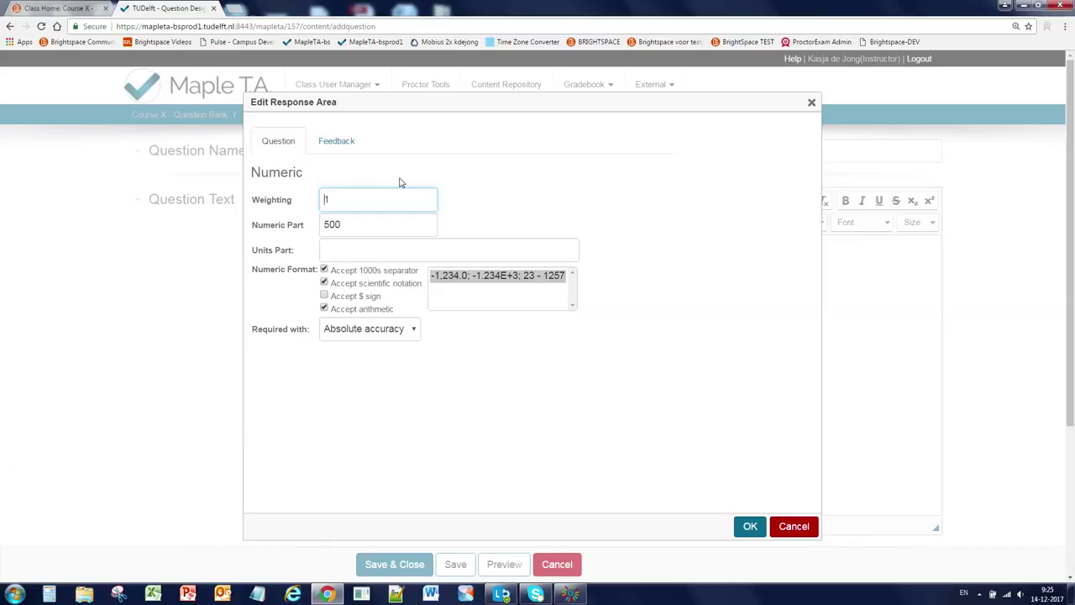
Give the Numeric response area the feedback 'See chapter 5' and close its settings.
{"action": "left_click", "coordinate": [336, 143]}
{"action": "left_click", "coordinate": [331, 256]}
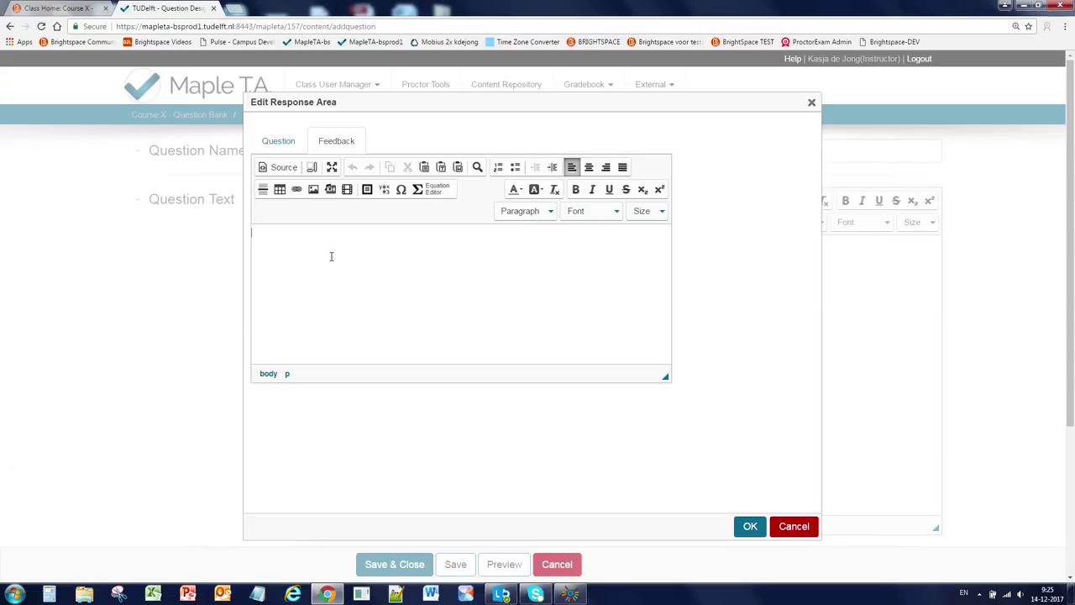
{"action": "type", "text": "See chapter 5"}
{"action": "left_click", "coordinate": [751, 527]}
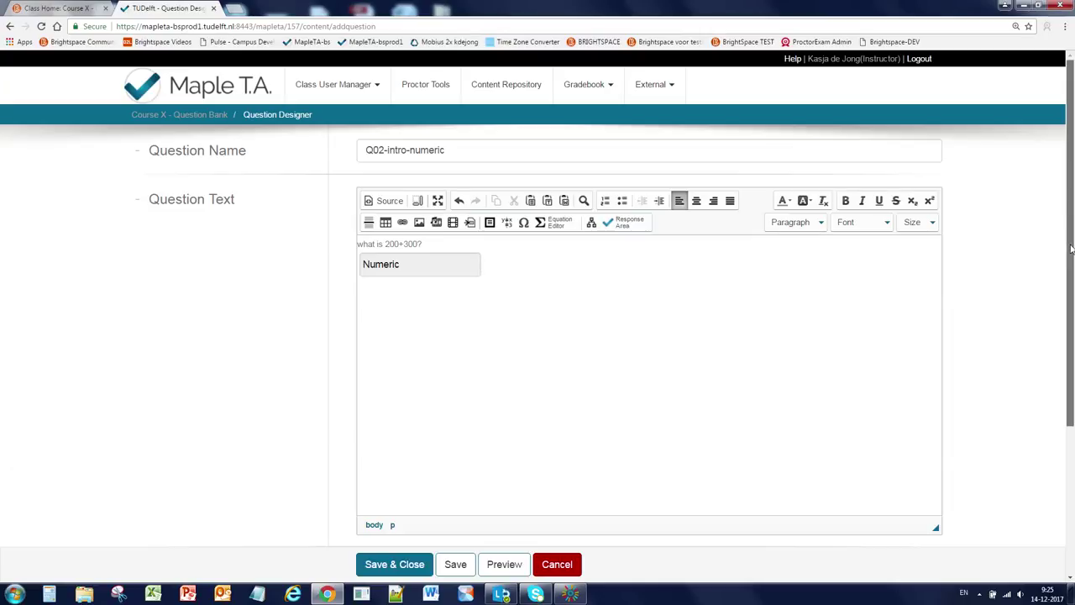
Add question feedback 'See for more info: chapters 4 and 5' and save Q02-intro-numeric.
{"action": "left_click_drag", "start_coordinate": [1071, 248], "coordinate": [1071, 400]}
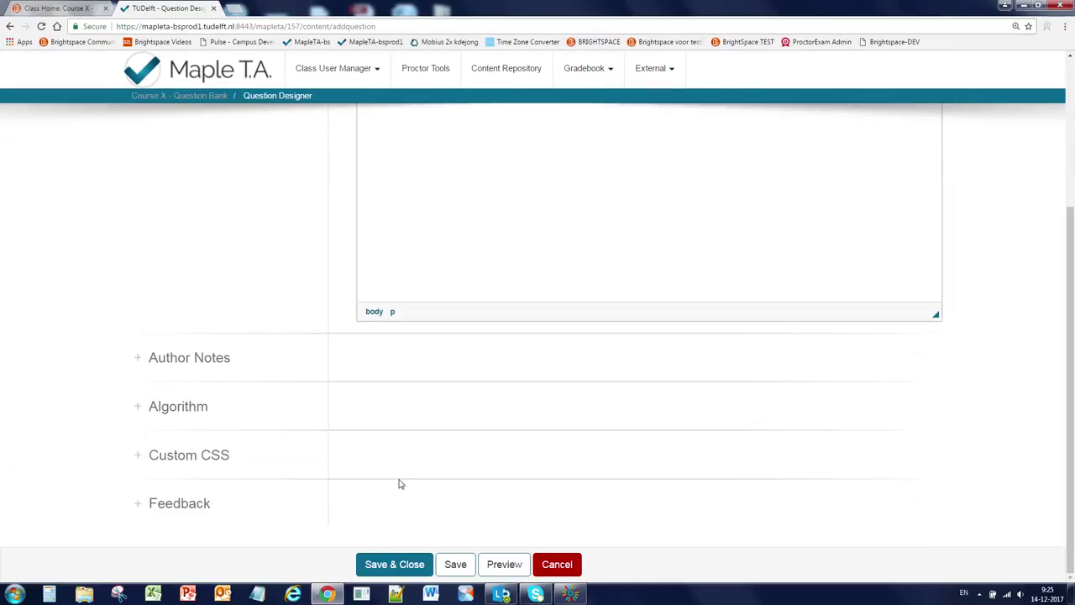
{"action": "left_click", "coordinate": [192, 510]}
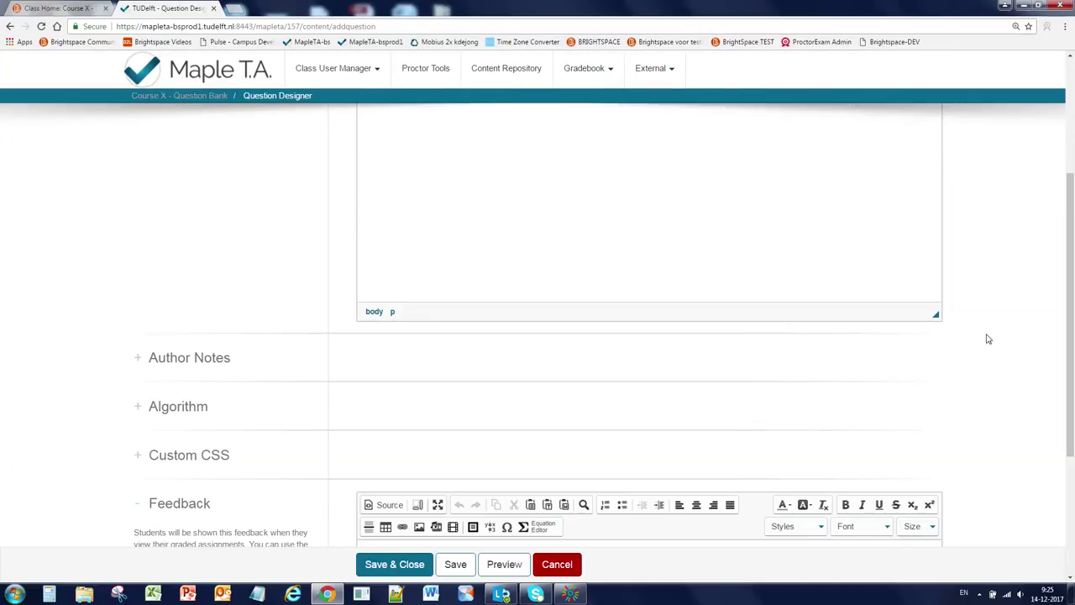
{"action": "left_click_drag", "start_coordinate": [1071, 349], "coordinate": [1071, 465]}
{"action": "left_click", "coordinate": [508, 401]}
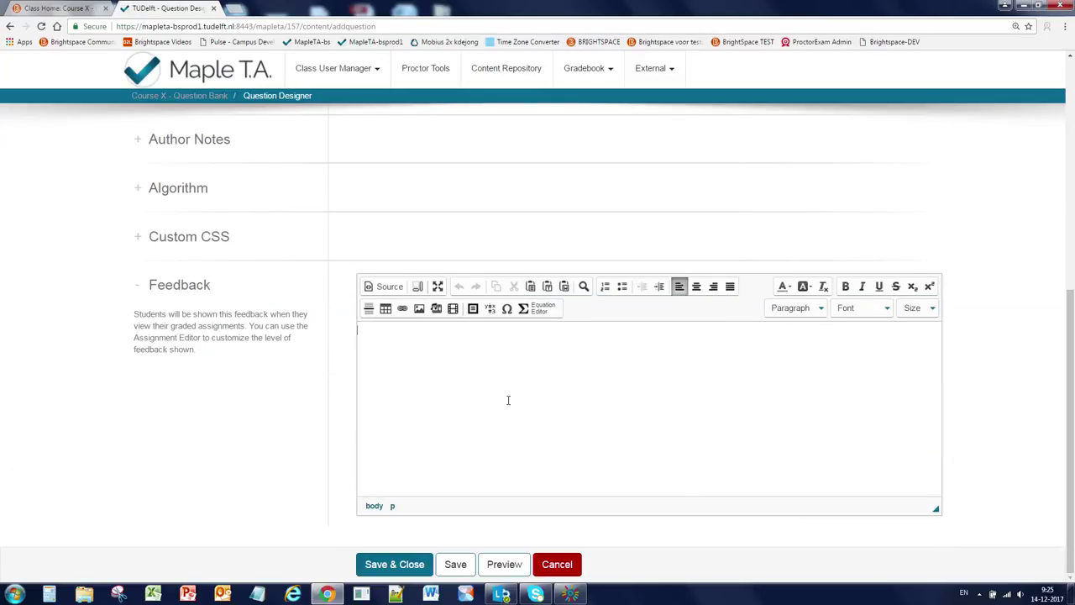
{"action": "type", "text": "See for more info: chap"}
{"action": "type", "text": "ters 4 and 5"}
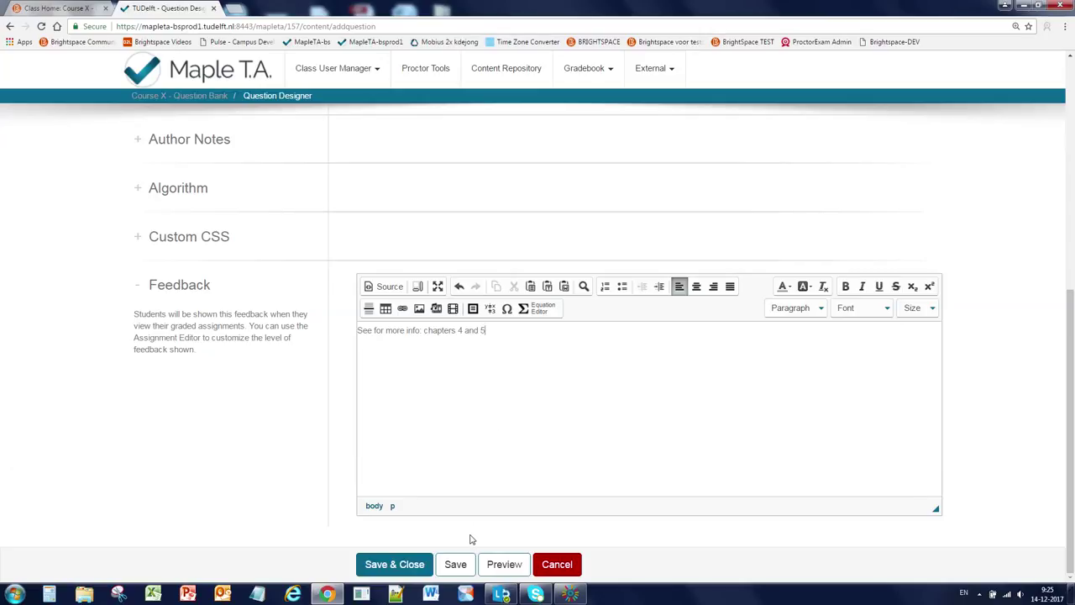
{"action": "left_click", "coordinate": [458, 569]}
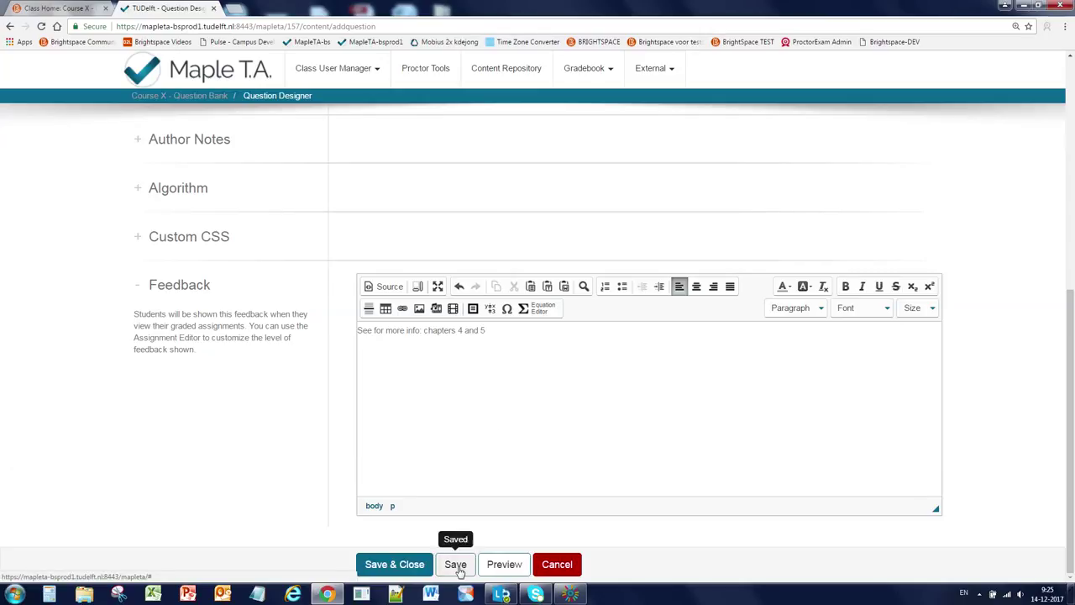
{"action": "left_click", "coordinate": [507, 567]}
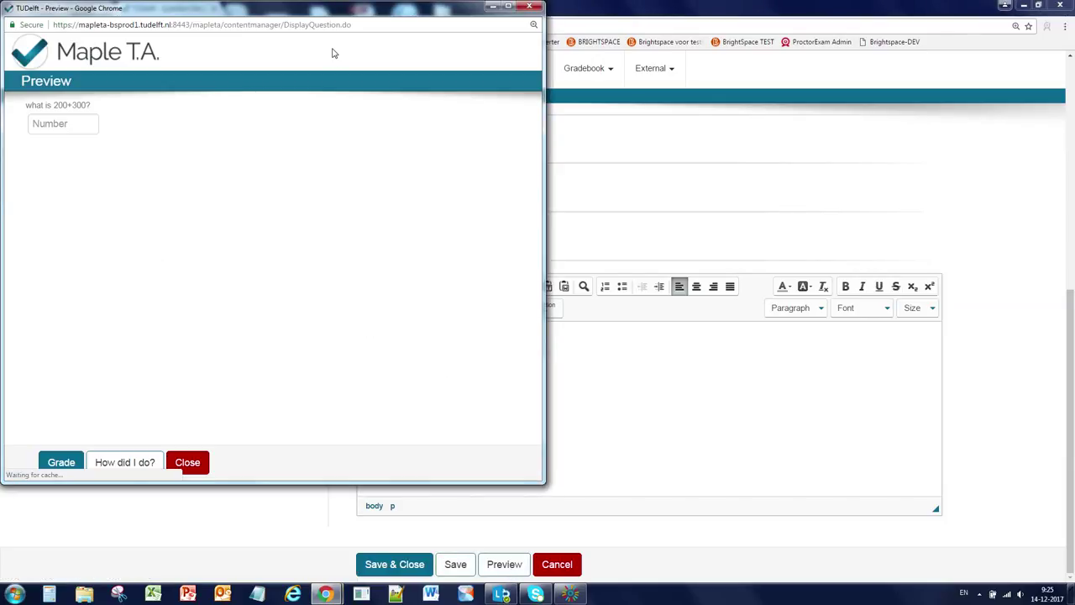
Grade the question preview without an answer, then close it.
{"action": "left_click_drag", "start_coordinate": [341, 17], "coordinate": [480, 44]}
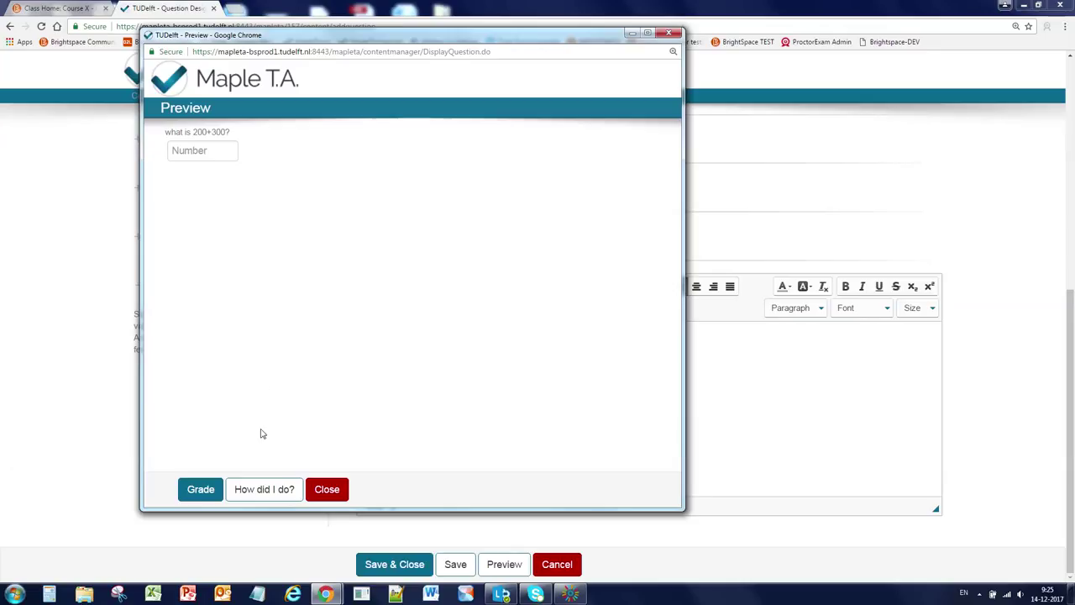
{"action": "left_click", "coordinate": [266, 489]}
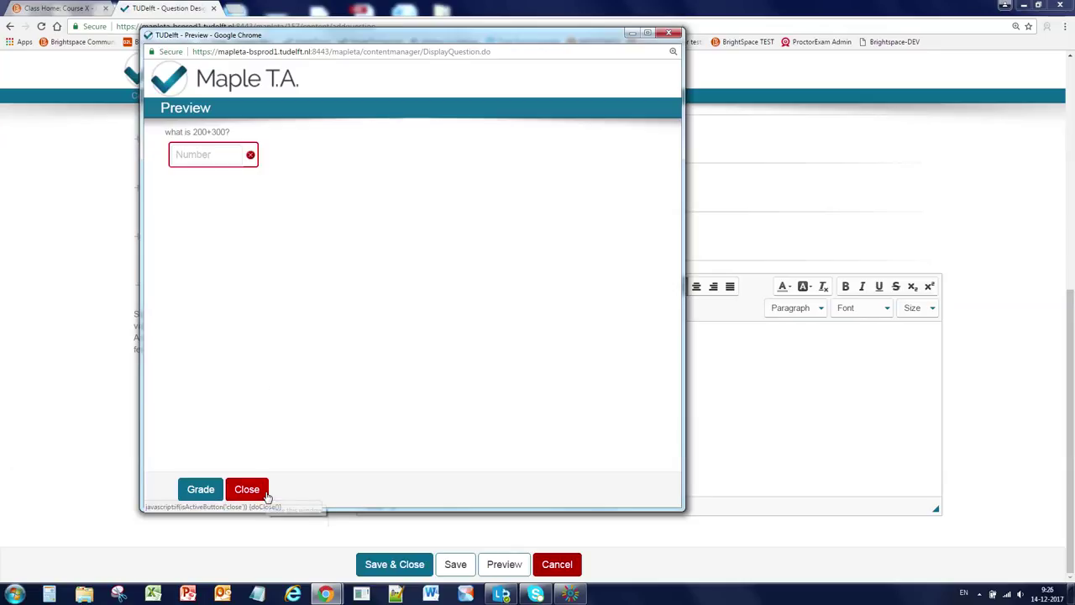
{"action": "mouse_move", "coordinate": [235, 154]}
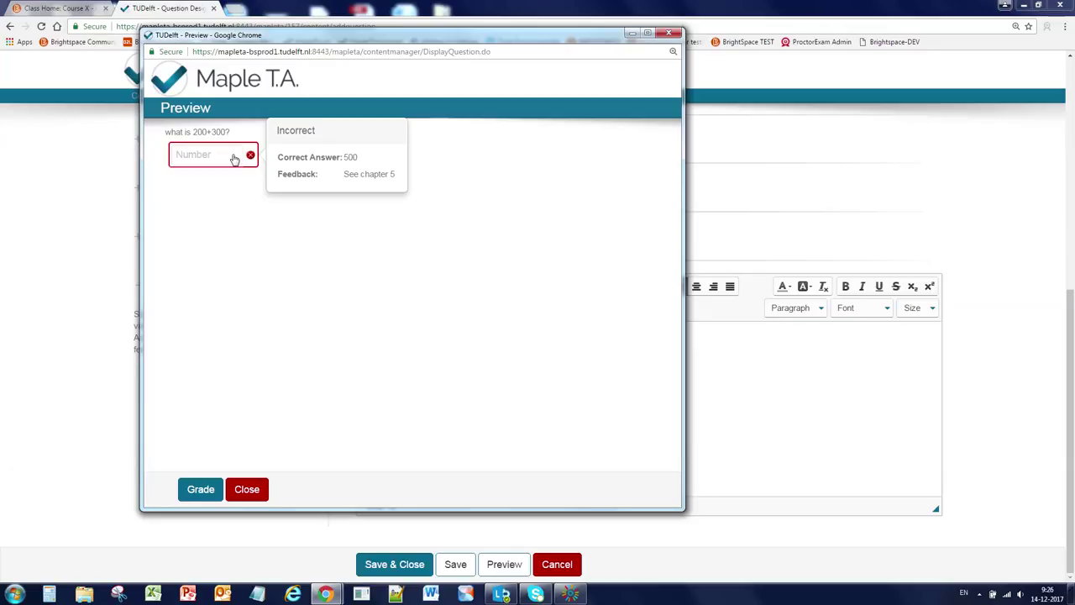
{"action": "left_click", "coordinate": [247, 489]}
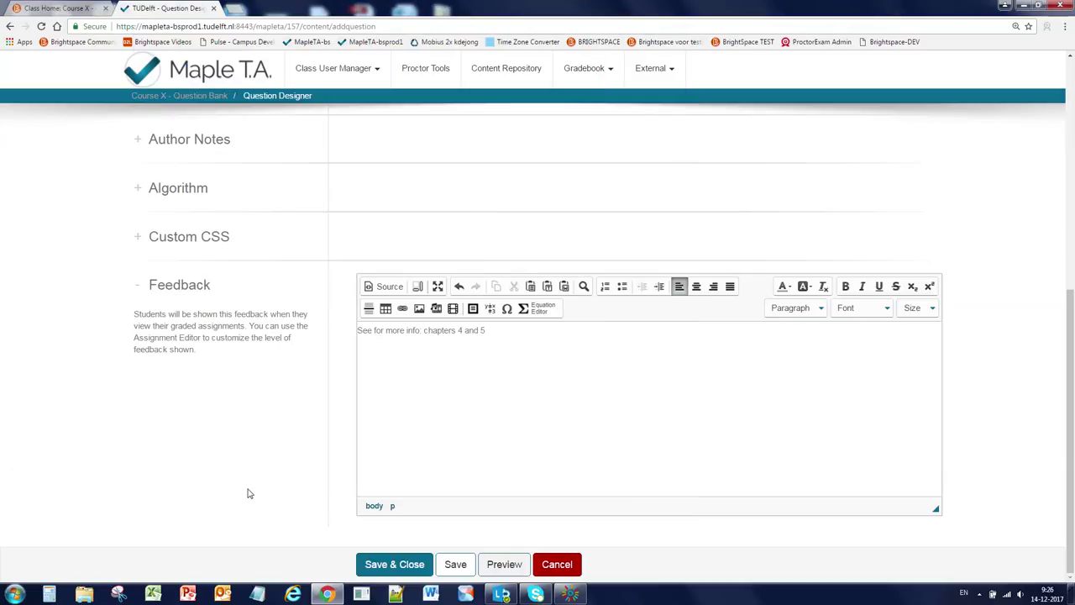
Grade a preview answer of 44 (0%, chapters feedback shown), then save and close.
{"action": "left_click", "coordinate": [505, 564]}
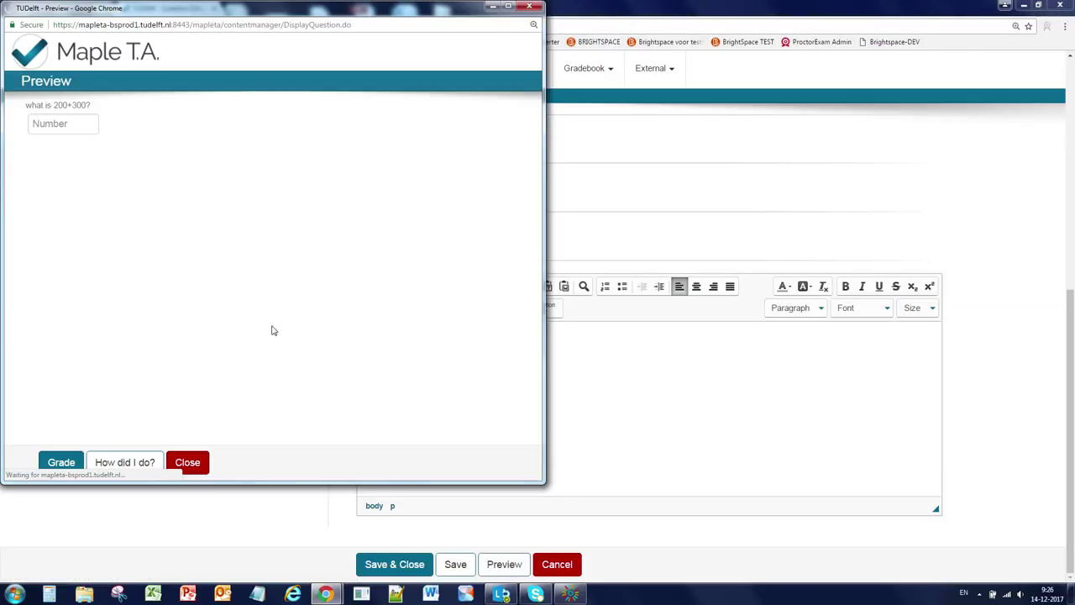
{"action": "left_click", "coordinate": [59, 124]}
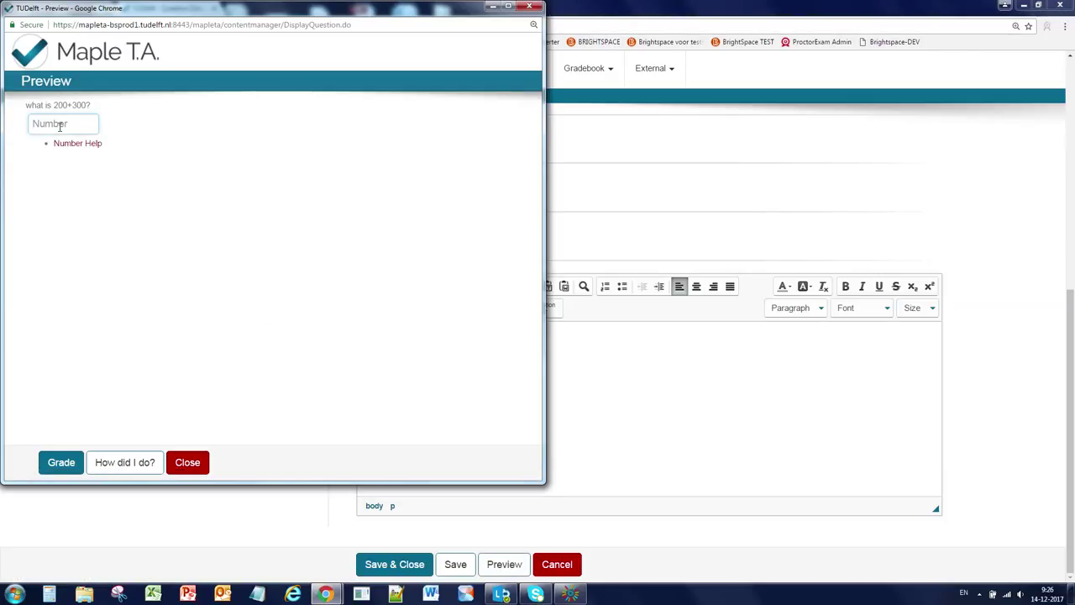
{"action": "type", "text": "44"}
{"action": "left_click", "coordinate": [61, 463]}
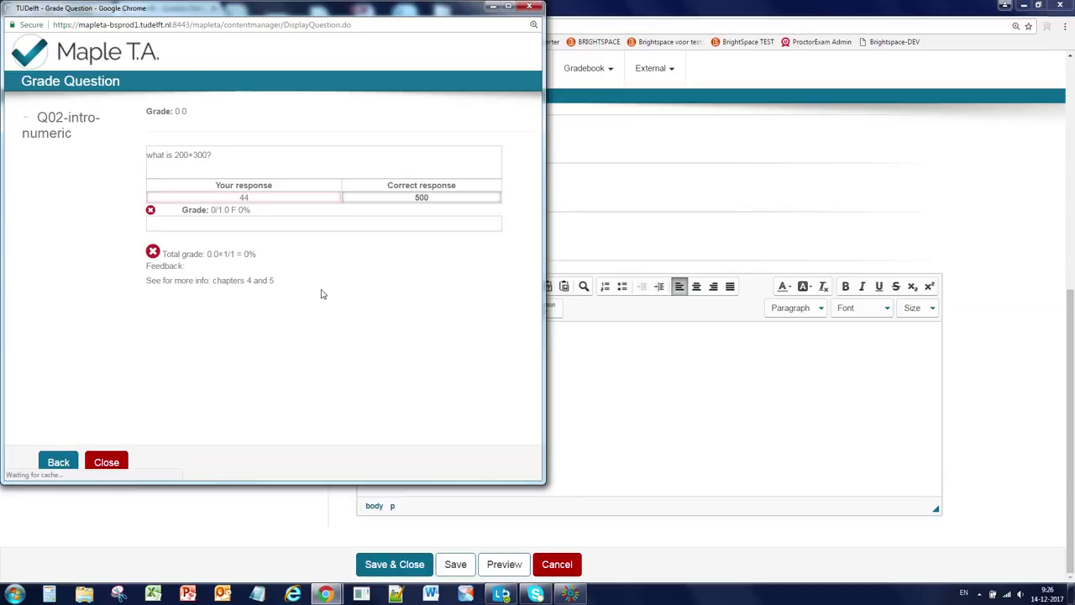
{"action": "left_click_drag", "start_coordinate": [289, 287], "coordinate": [127, 286]}
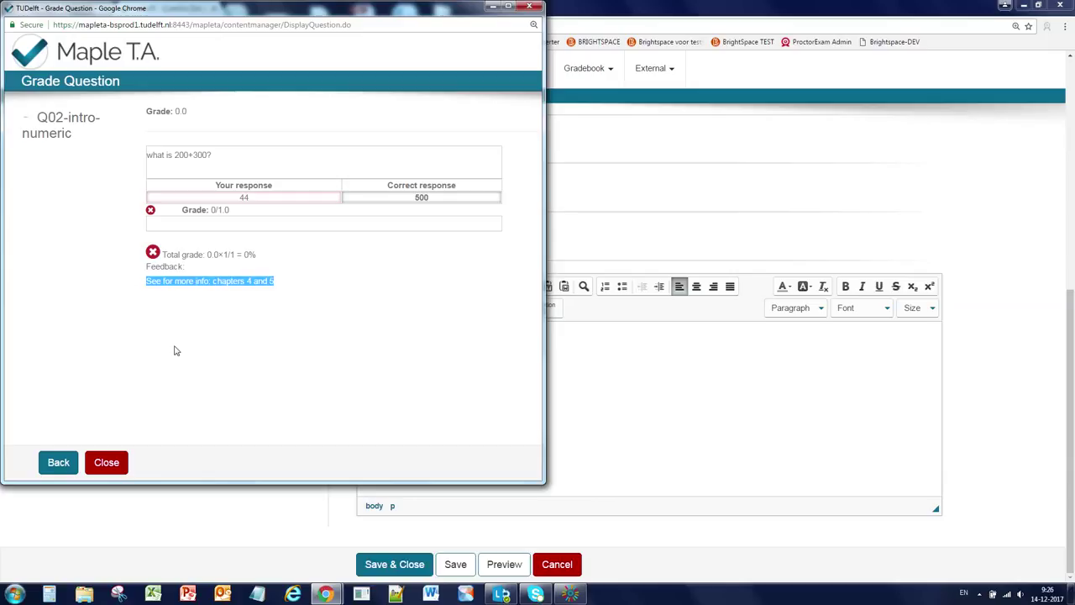
{"action": "left_click", "coordinate": [107, 463]}
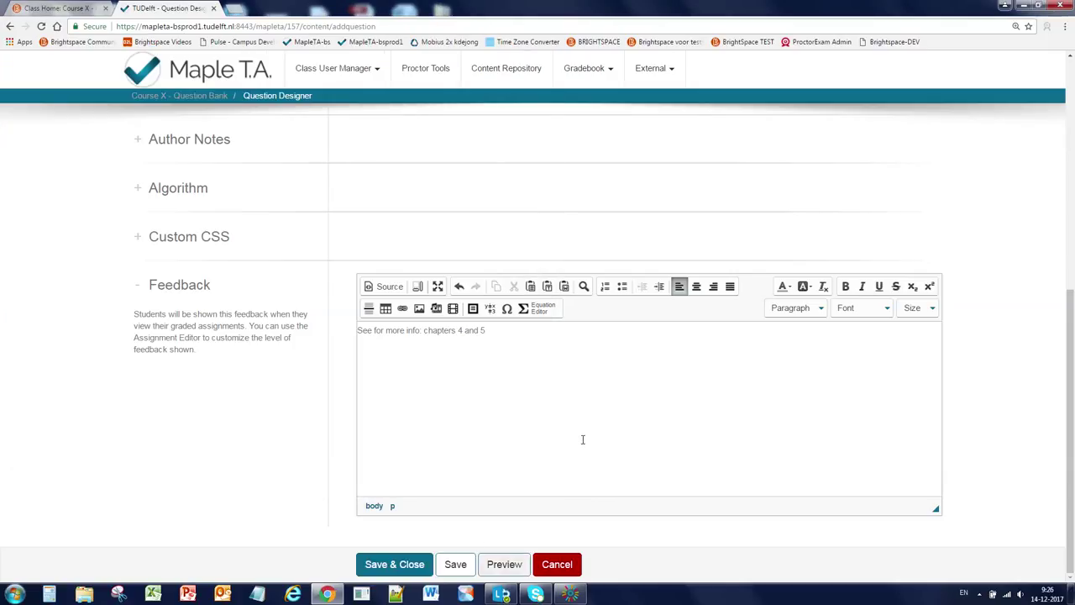
{"action": "left_click", "coordinate": [401, 561]}
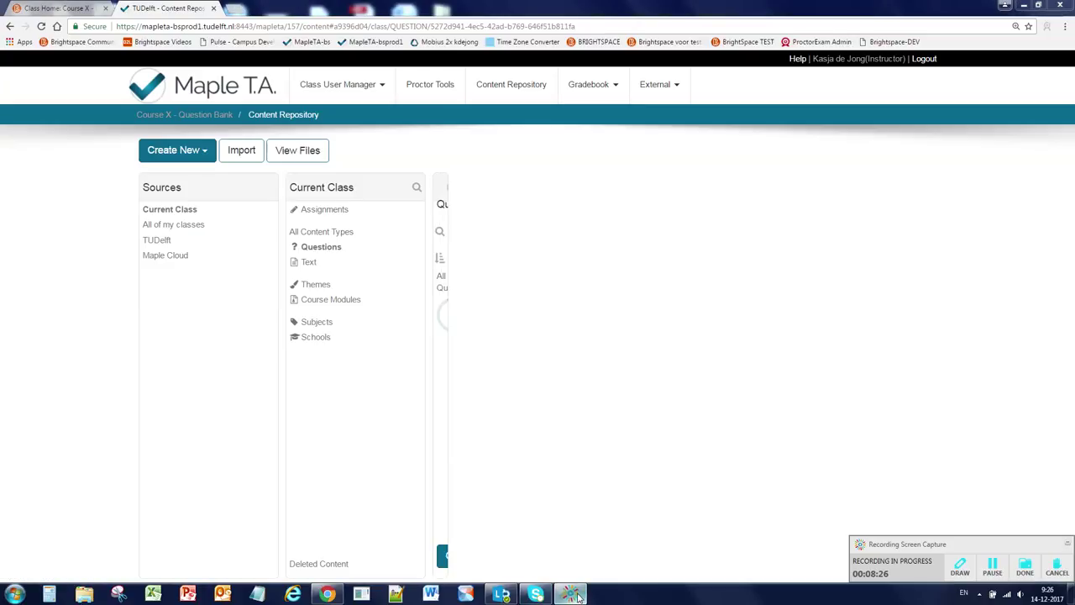
Create an empty question group named Introduction in the Content Repository.
{"action": "left_click", "coordinate": [993, 569]}
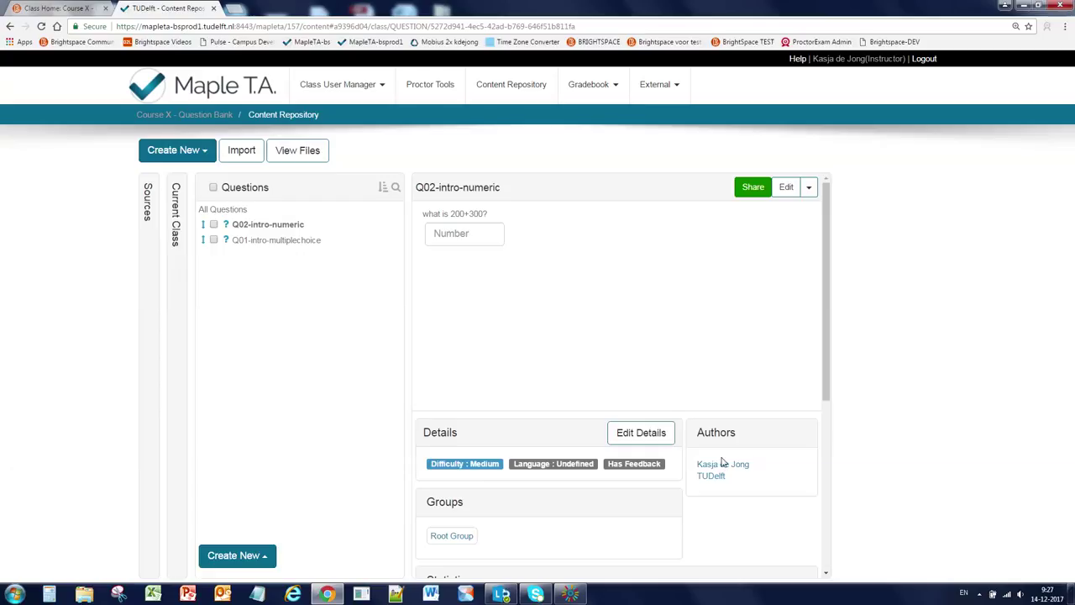
{"action": "mouse_move", "coordinate": [467, 403]}
{"action": "left_click", "coordinate": [249, 553]}
{"action": "left_click", "coordinate": [232, 530]}
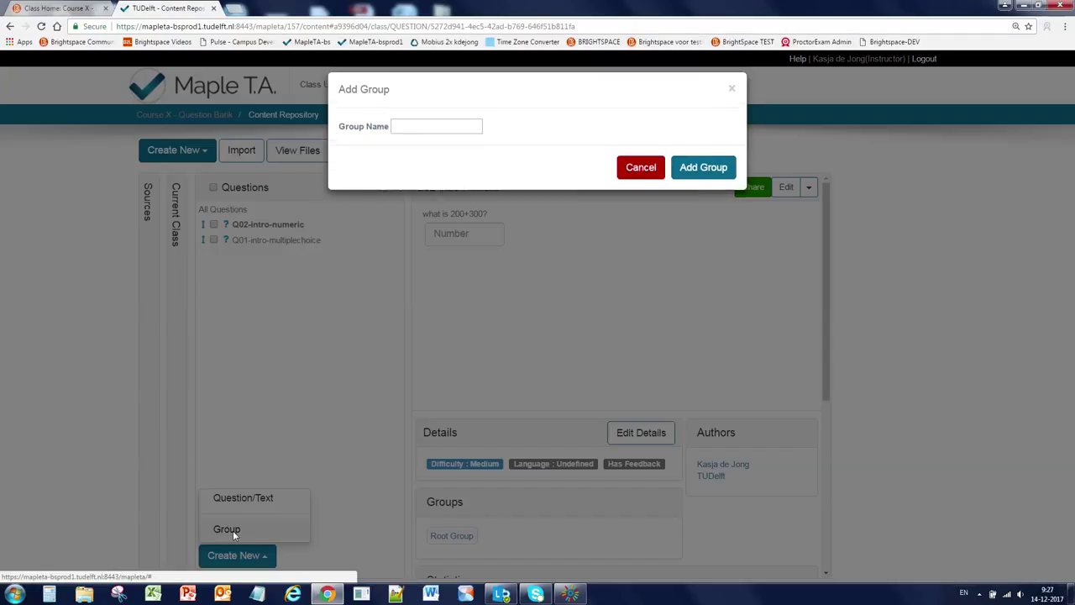
{"action": "left_click", "coordinate": [437, 127]}
{"action": "type", "text": "In"}
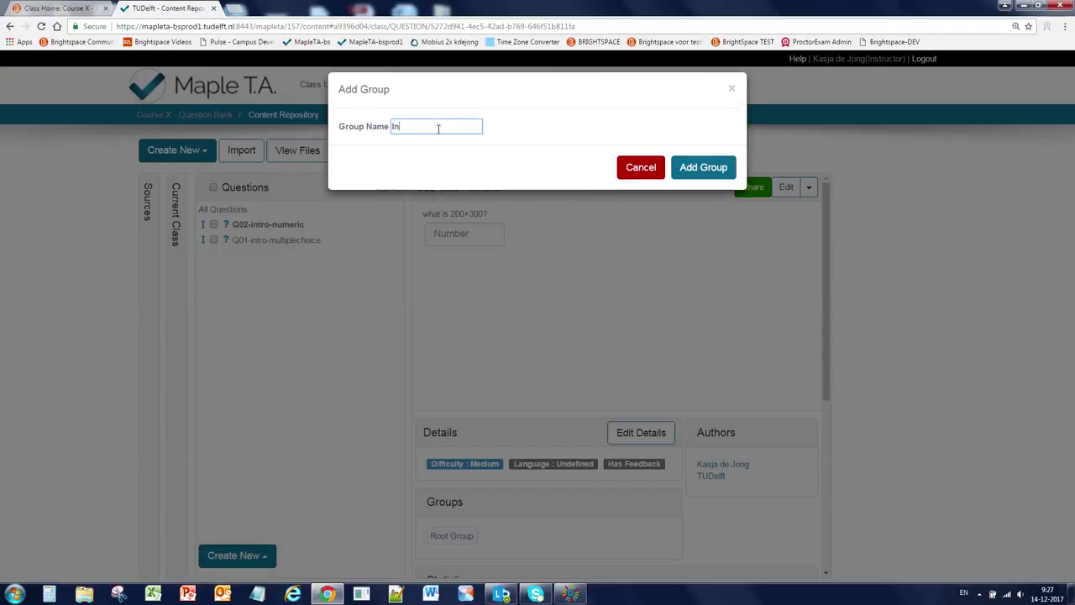
{"action": "type", "text": "troduction"}
{"action": "left_click", "coordinate": [703, 171]}
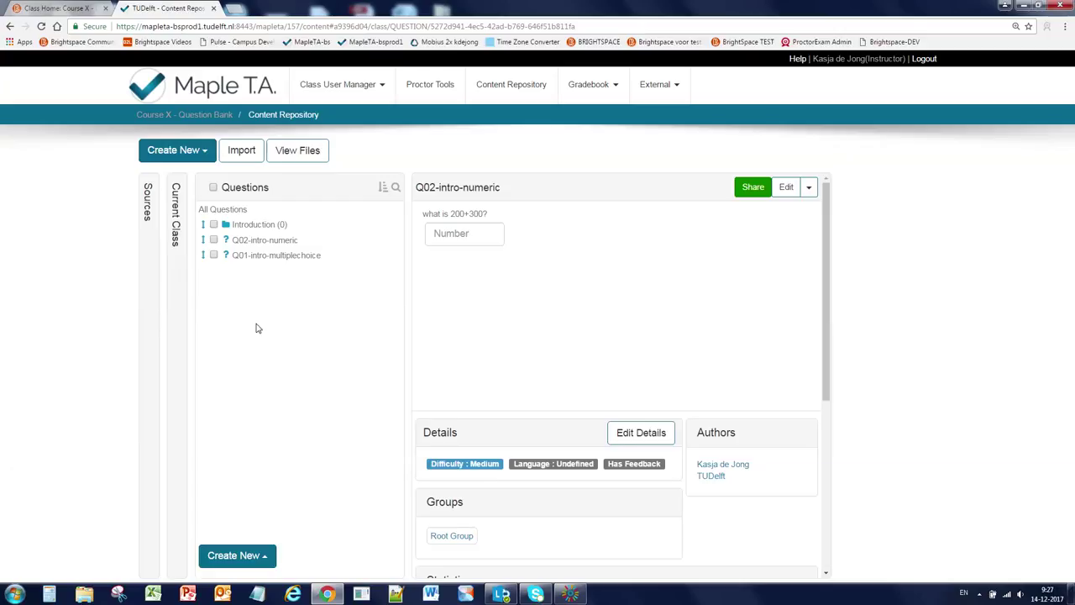
Move Q02-intro-numeric and Q01-intro-multiplechoice into the Introduction group.
{"action": "left_click", "coordinate": [214, 240]}
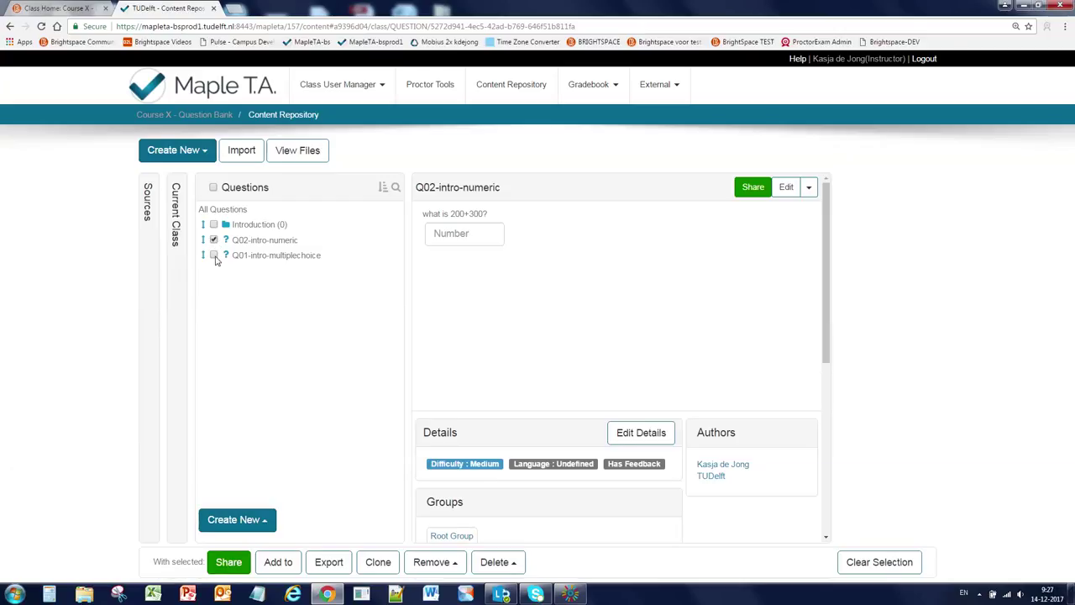
{"action": "left_click", "coordinate": [214, 255]}
{"action": "left_click", "coordinate": [280, 563]}
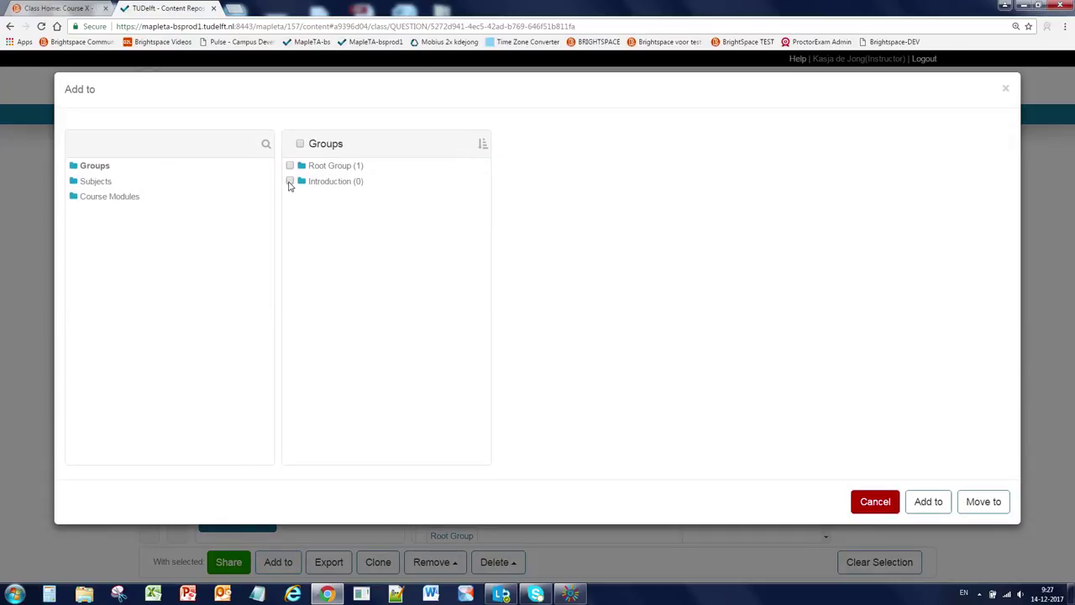
{"action": "left_click", "coordinate": [290, 182]}
{"action": "left_click", "coordinate": [977, 501]}
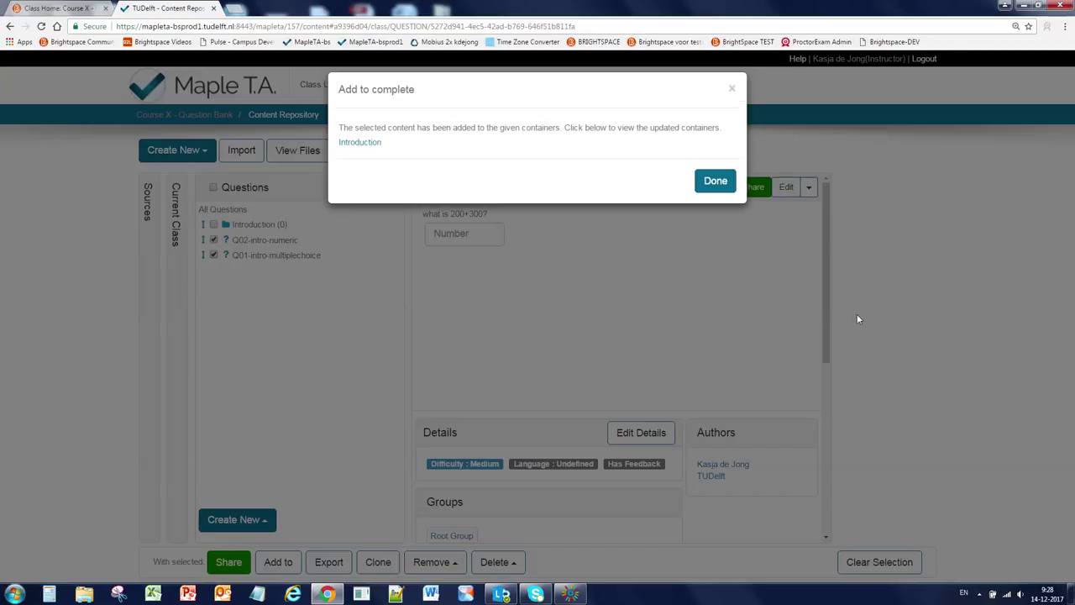
{"action": "left_click", "coordinate": [720, 183]}
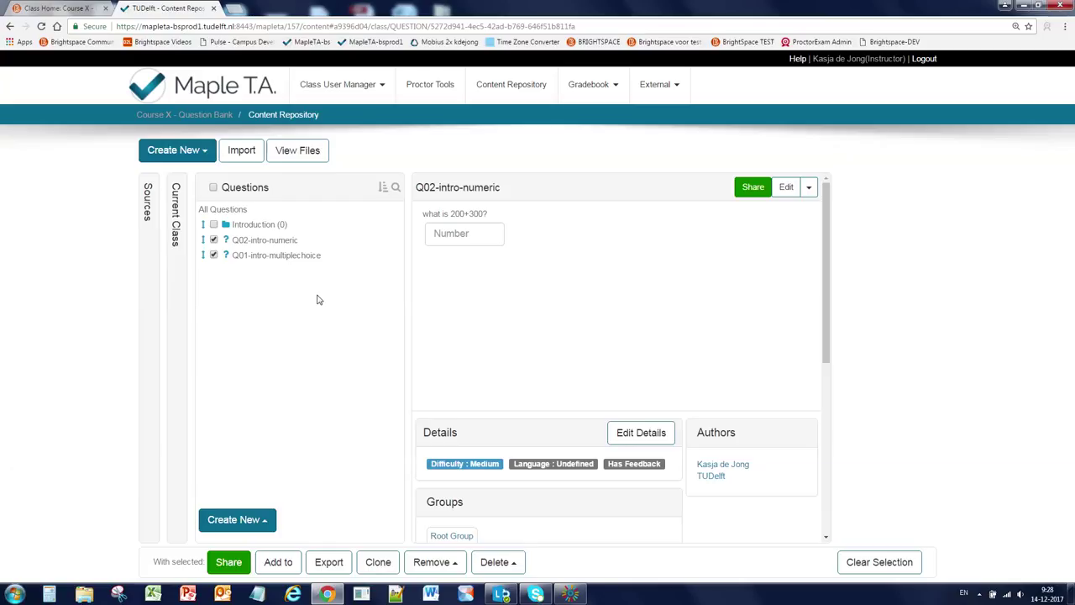
Reload the repository and open Introduction (2) to show its two questions.
{"action": "key", "text": "F5"}
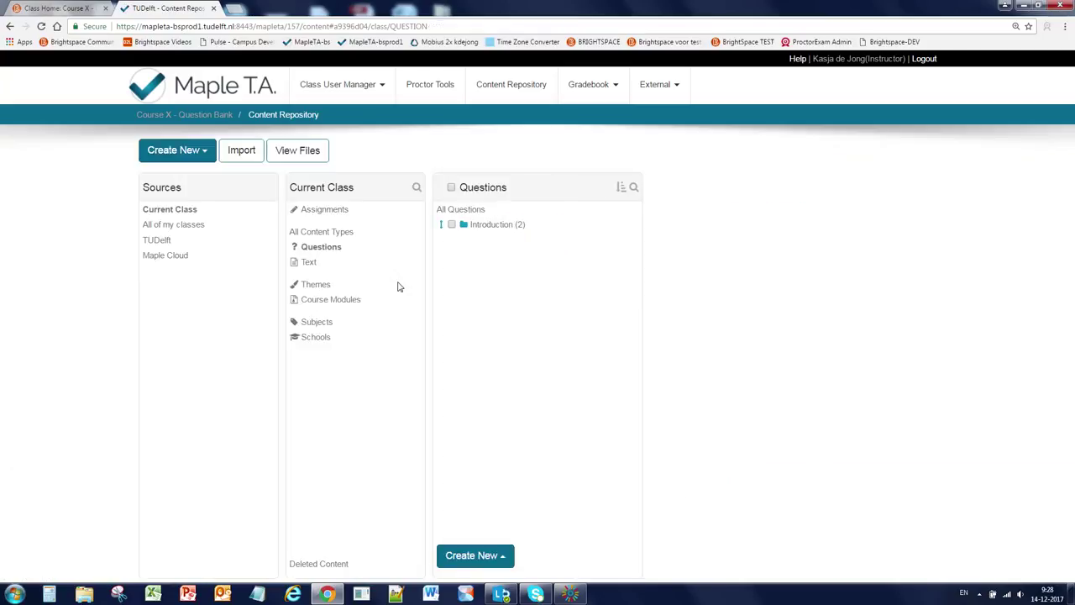
{"action": "left_click", "coordinate": [488, 229]}
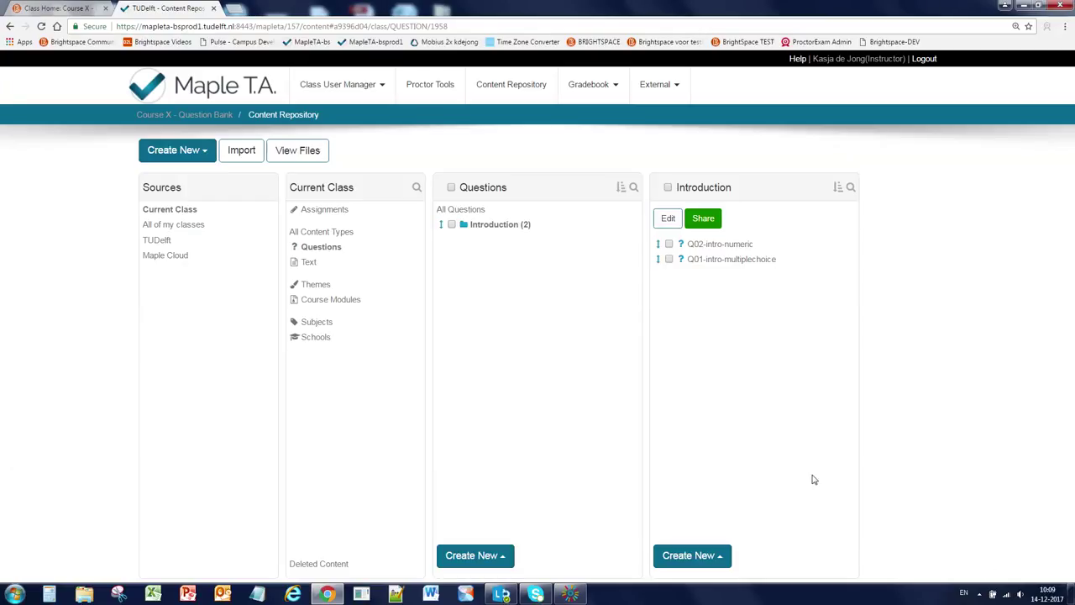
Create a new question in Introduction named Q03-intro-list, correcting the name's typo.
{"action": "left_click", "coordinate": [714, 555]}
{"action": "left_click", "coordinate": [697, 507]}
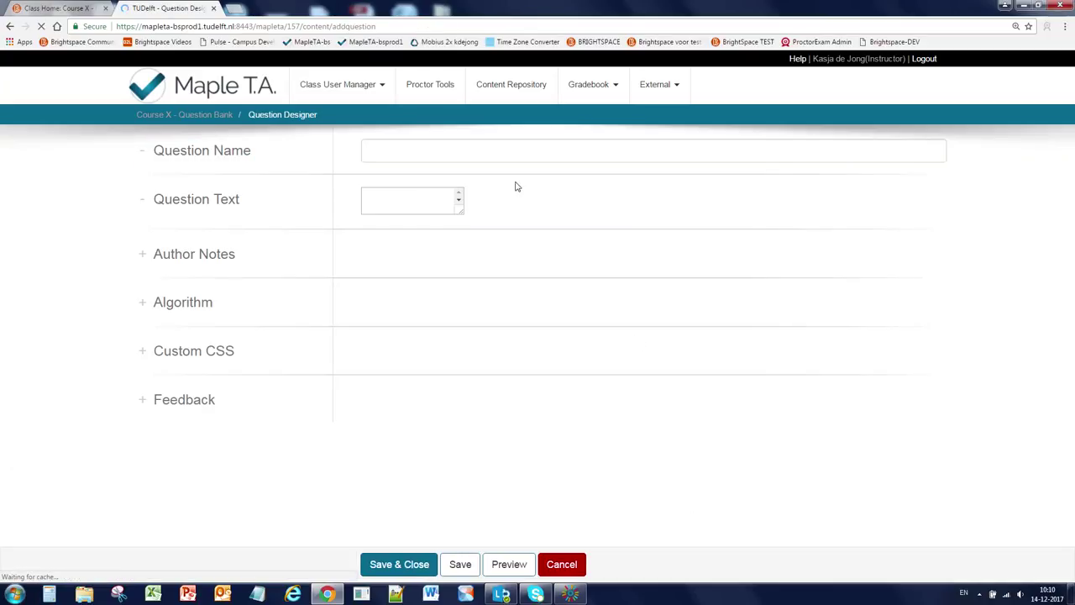
{"action": "left_click", "coordinate": [376, 155]}
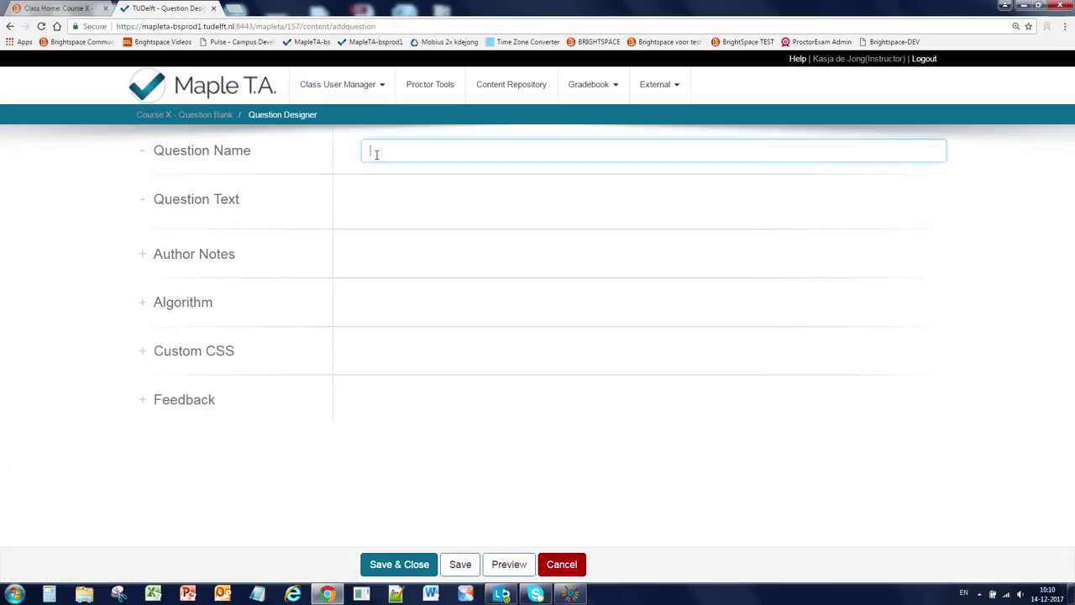
{"action": "type", "text": "Q"}
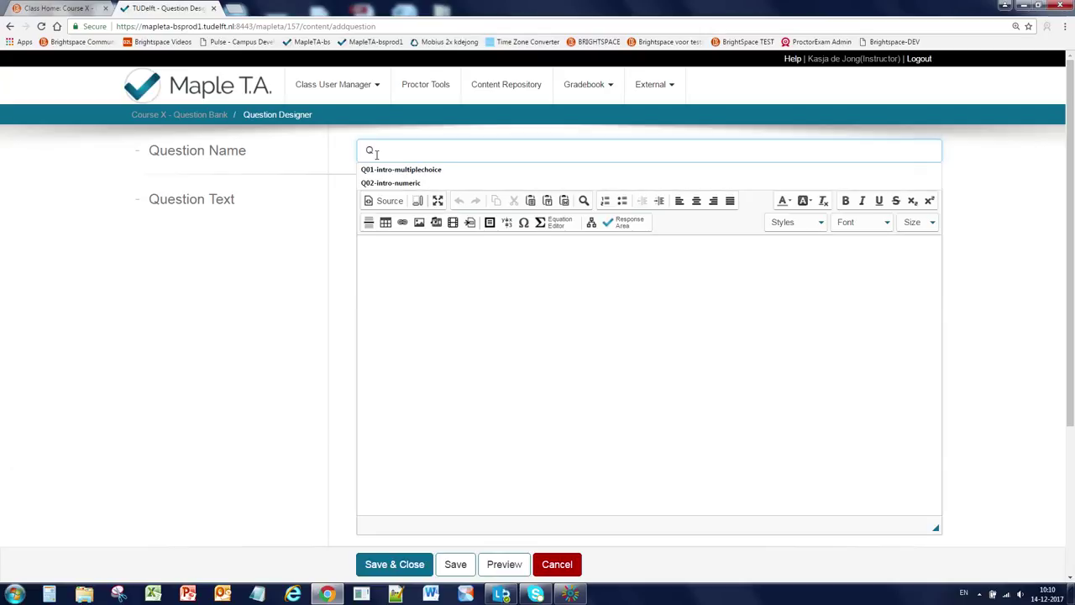
{"action": "type", "text": "03-intro"}
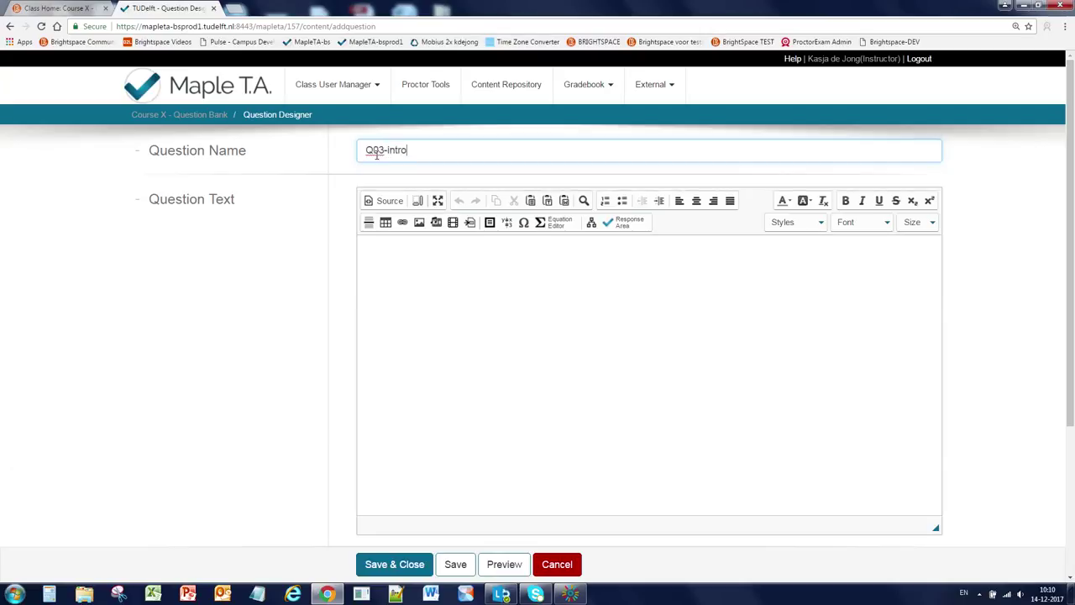
{"action": "type", "text": "-linst"}
{"action": "key", "text": "BackSpace"}
{"action": "key", "text": "BackSpace"}
{"action": "key", "text": "BackSpace"}
{"action": "type", "text": "st"}
{"action": "key", "text": "Tab"}
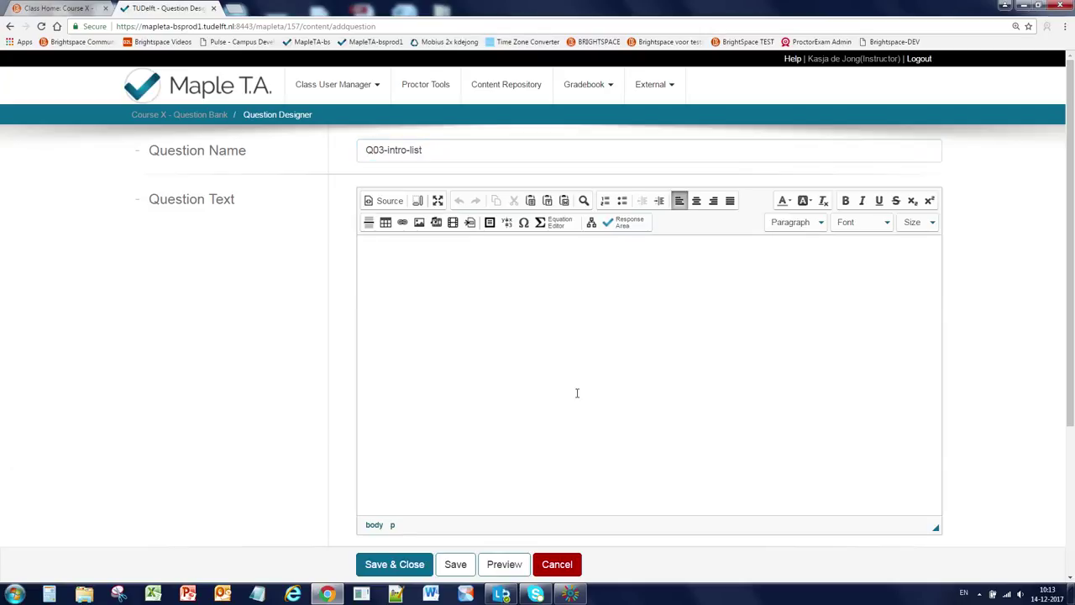
{"action": "left_click", "coordinate": [419, 223]}
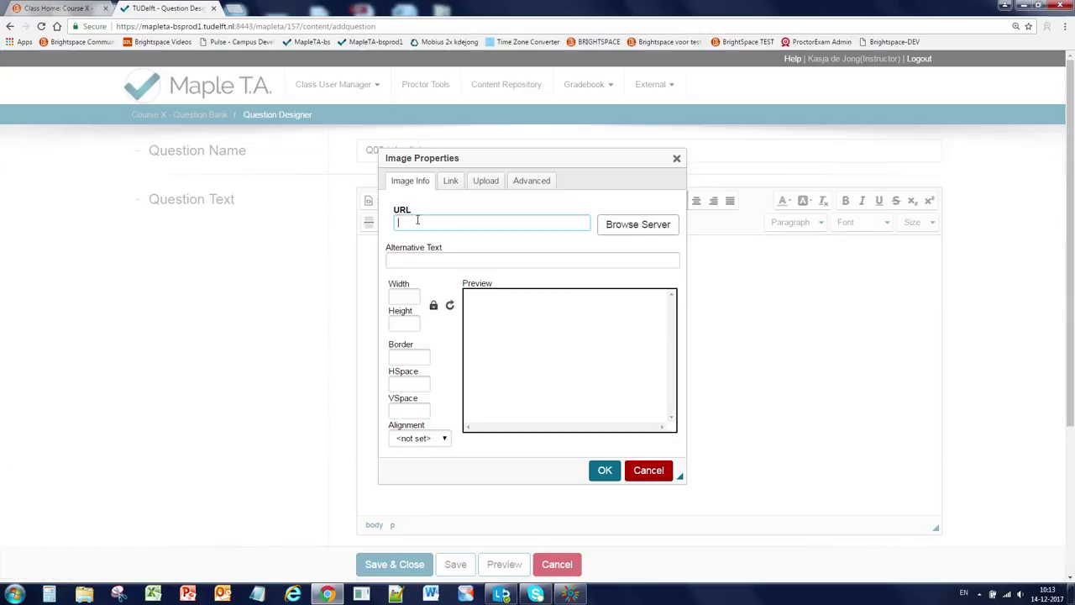
Upload the #HAND image and insert it into the question text at width 300.
{"action": "left_click", "coordinate": [490, 184]}
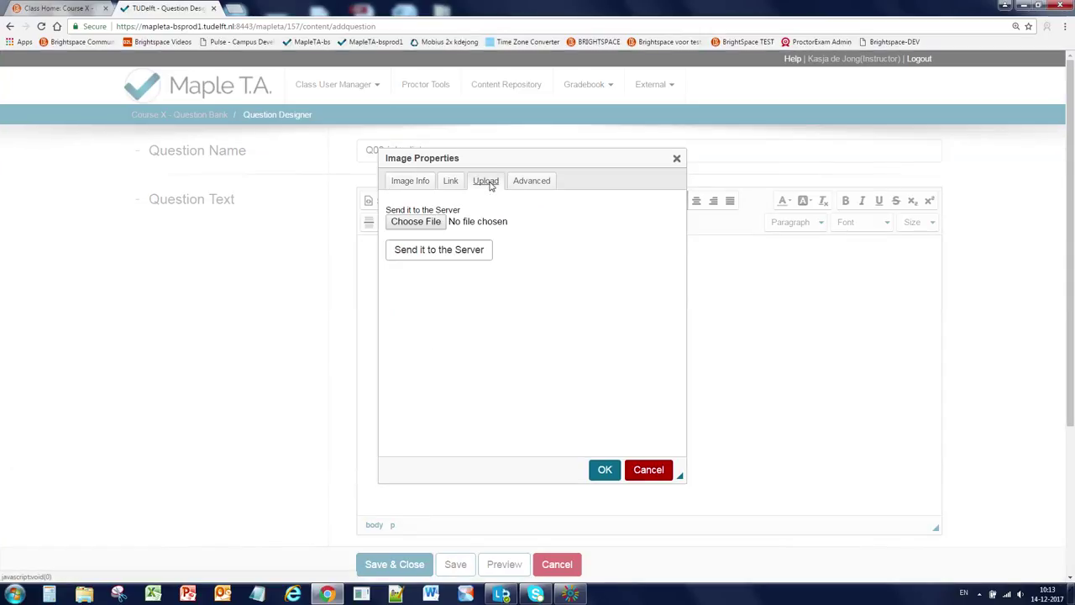
{"action": "left_click", "coordinate": [430, 225]}
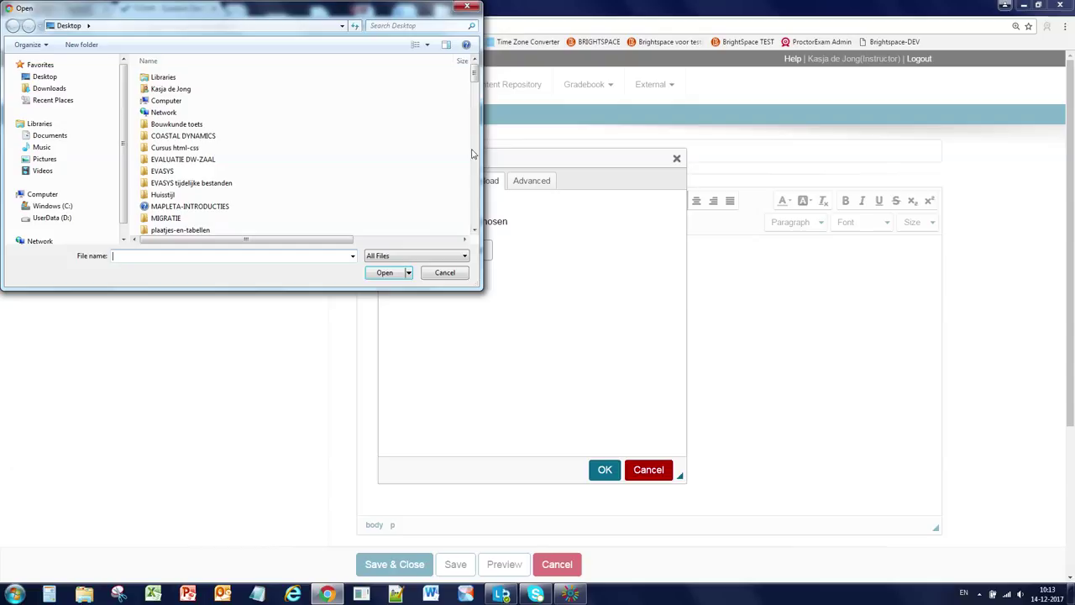
{"action": "left_click_drag", "start_coordinate": [473, 81], "coordinate": [475, 118]}
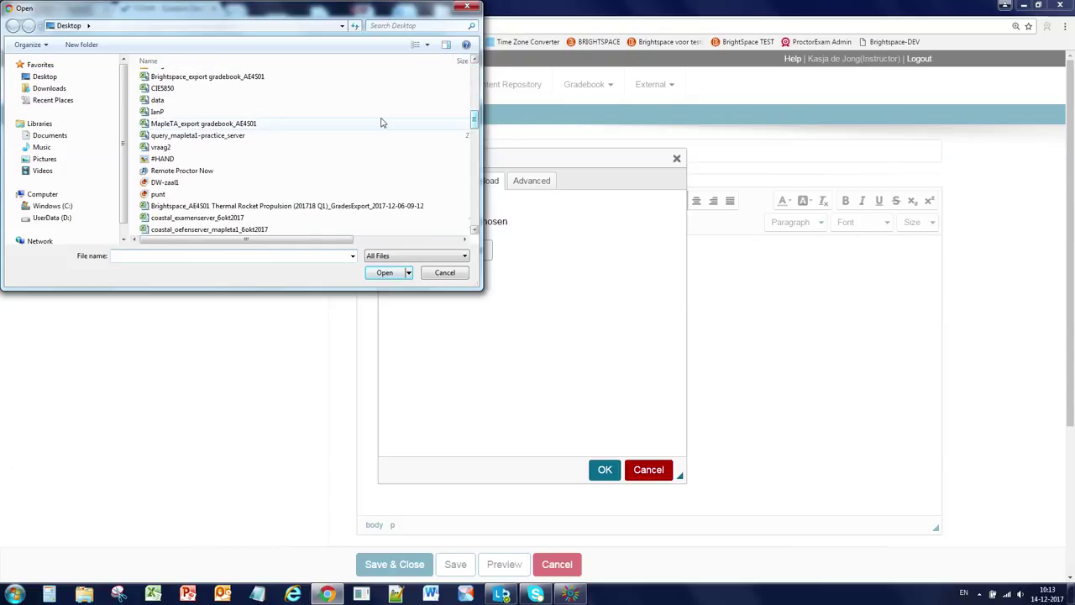
{"action": "left_click", "coordinate": [170, 159]}
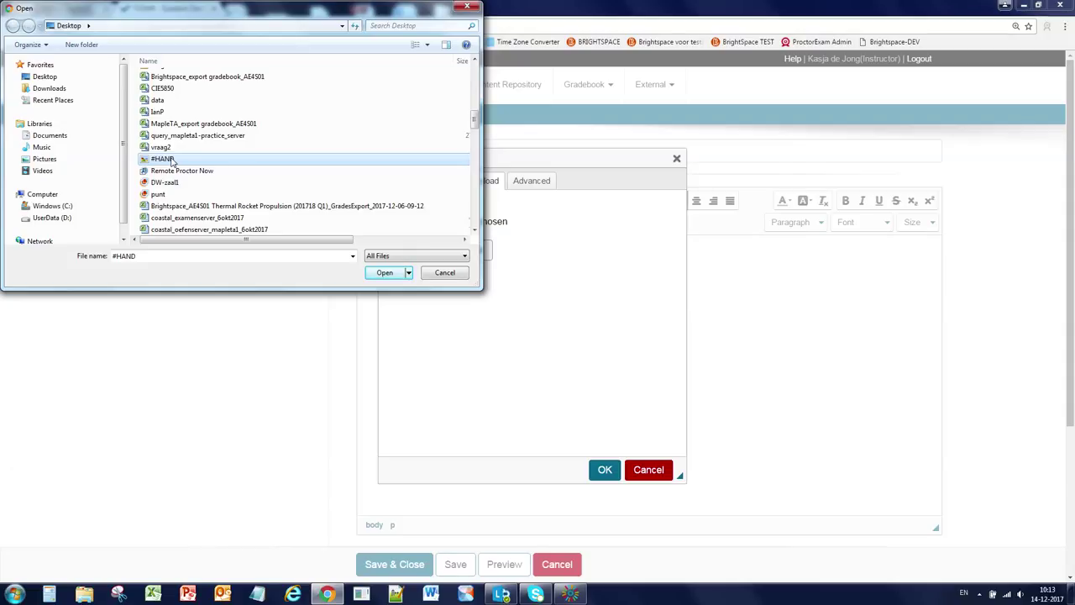
{"action": "left_click", "coordinate": [380, 277]}
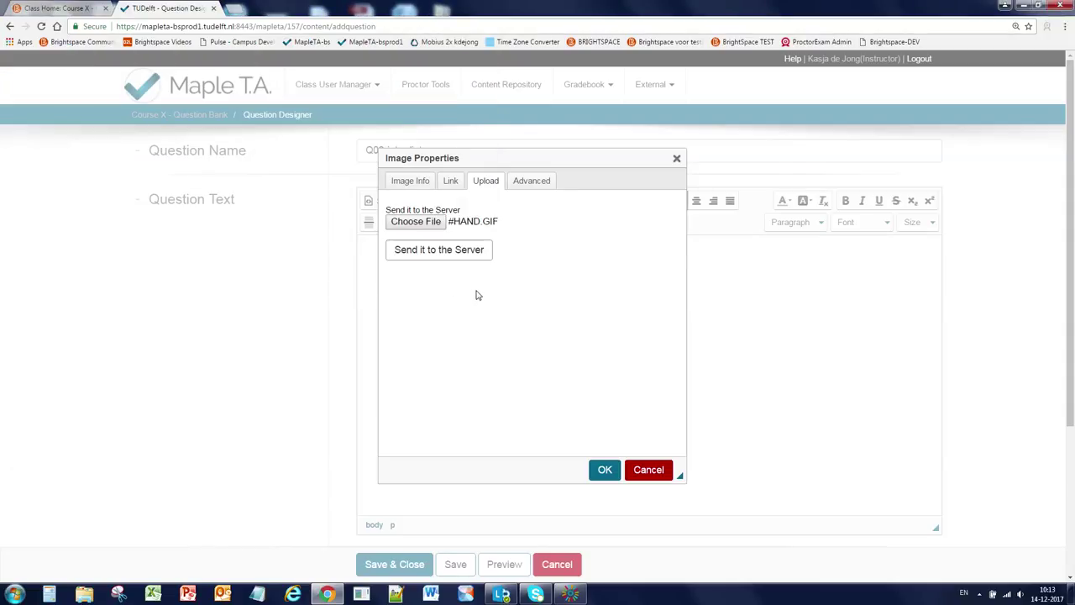
{"action": "left_click", "coordinate": [456, 252]}
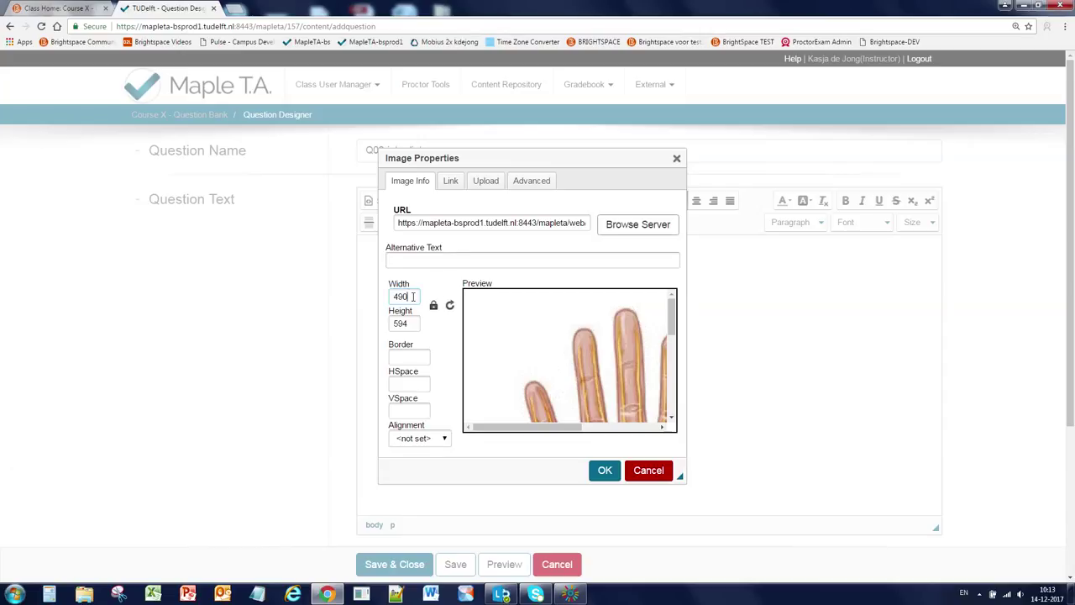
{"action": "left_click_drag", "start_coordinate": [412, 296], "coordinate": [332, 310]}
{"action": "type", "text": "300"}
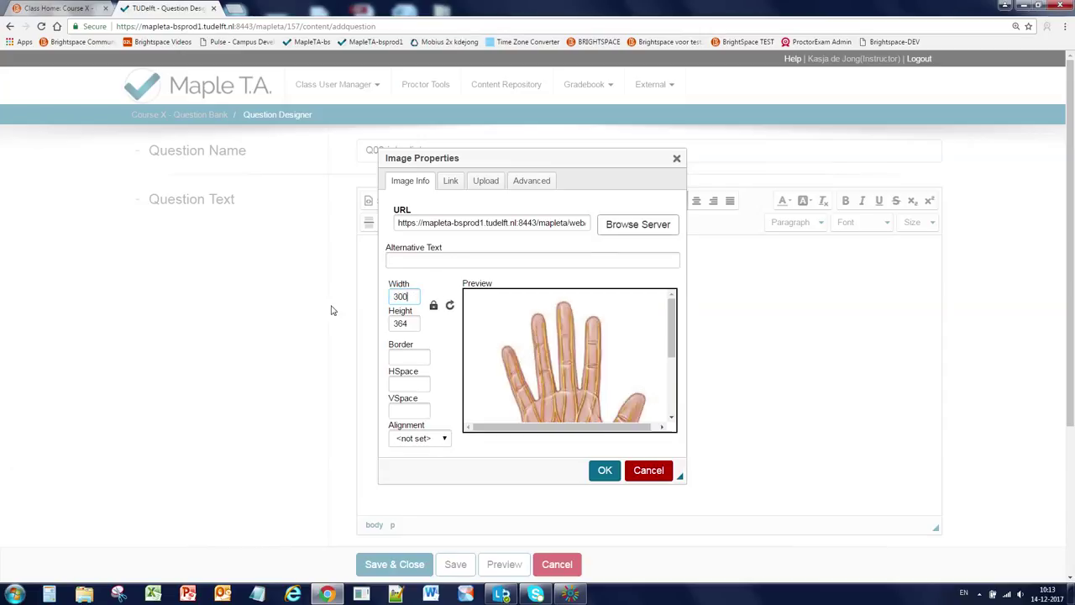
{"action": "left_click", "coordinate": [607, 472]}
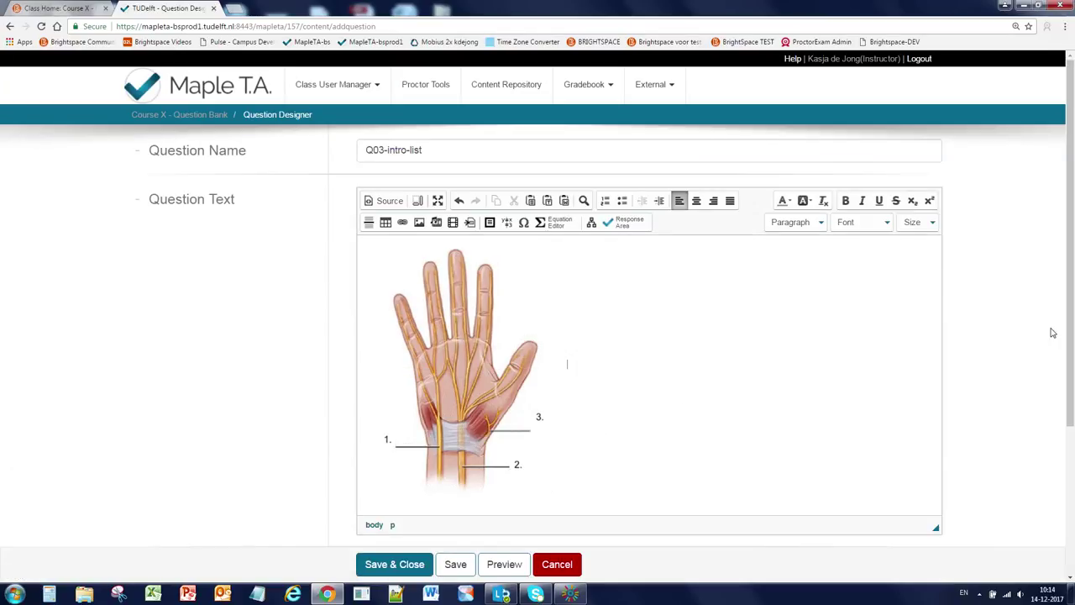
Add the prompt 'Name nerve number 1:' below the hand image.
{"action": "scroll", "coordinate": [1070, 336], "scroll_direction": "down", "scroll_amount": 1}
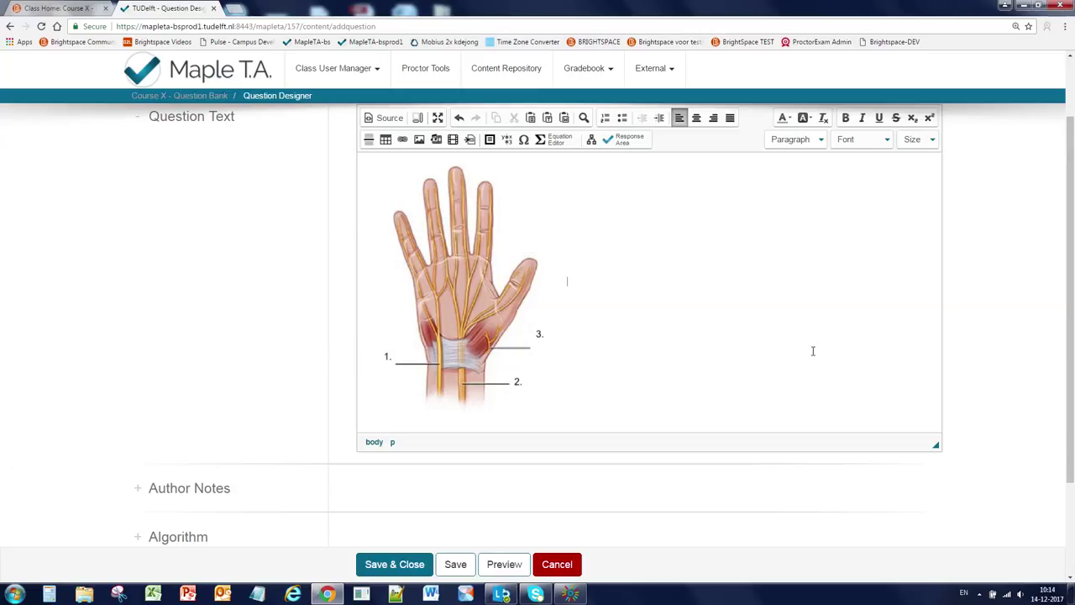
{"action": "scroll", "coordinate": [813, 351], "scroll_direction": "down", "scroll_amount": 1}
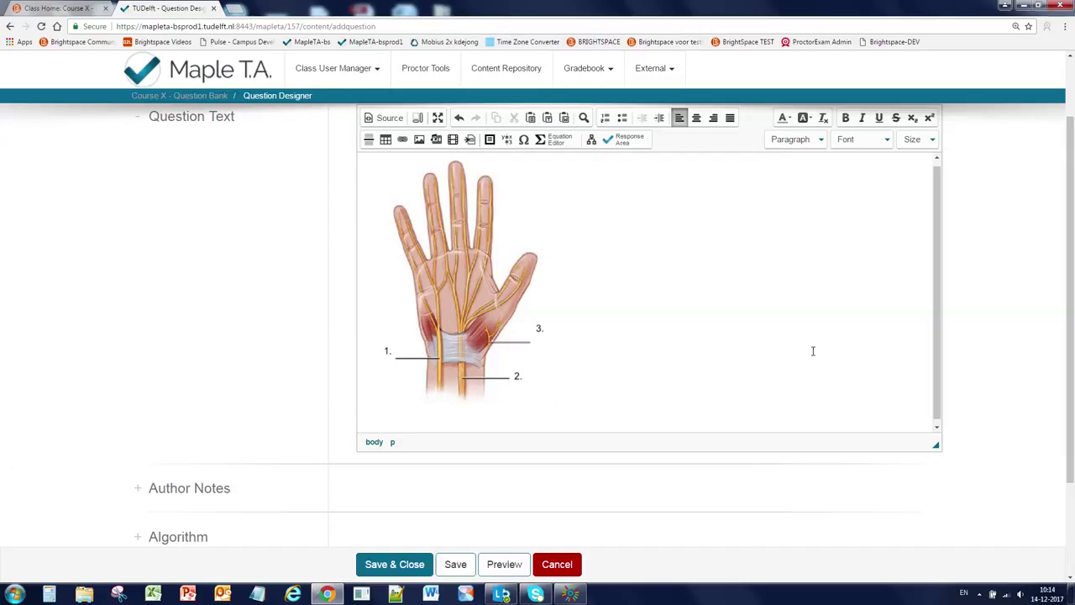
{"action": "type", "text": "Name nerve number 1:"}
{"action": "key", "text": "Return"}
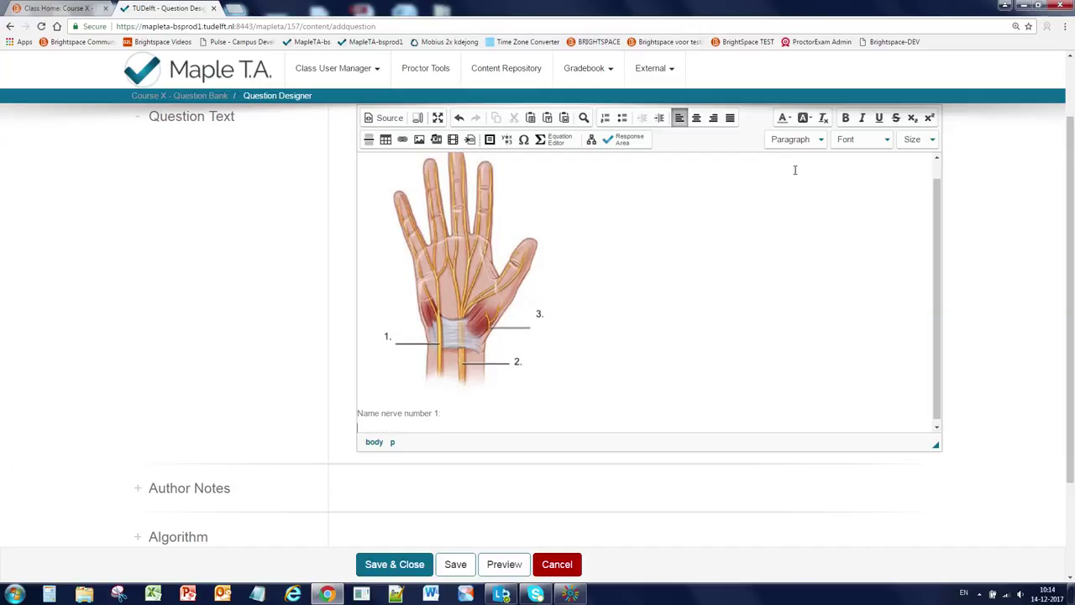
{"action": "left_click", "coordinate": [622, 140]}
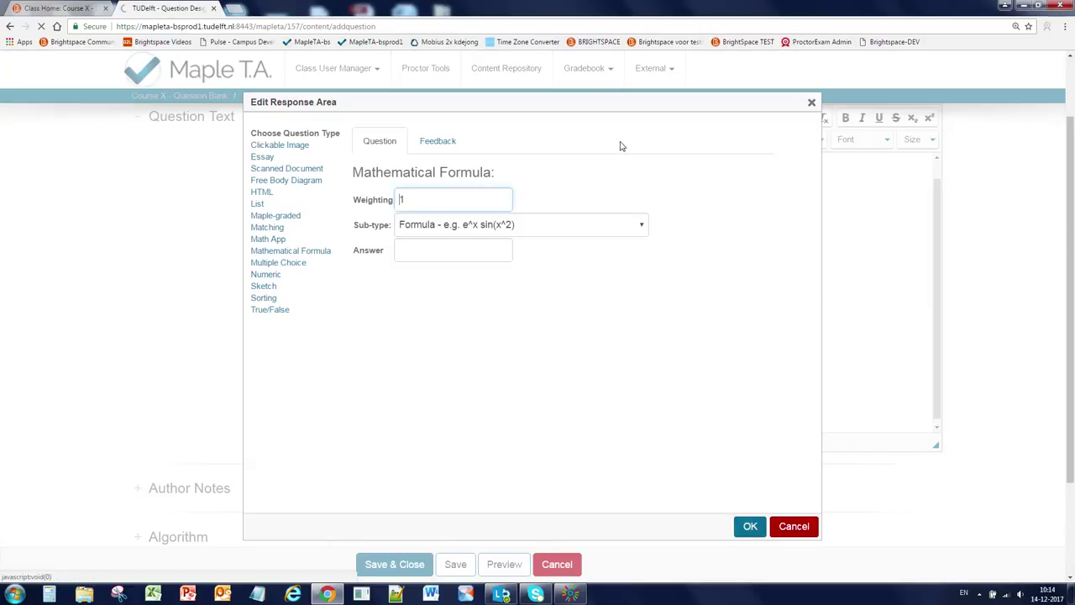
Change the response area to a List shown as a drop-down menu.
{"action": "left_click", "coordinate": [257, 206]}
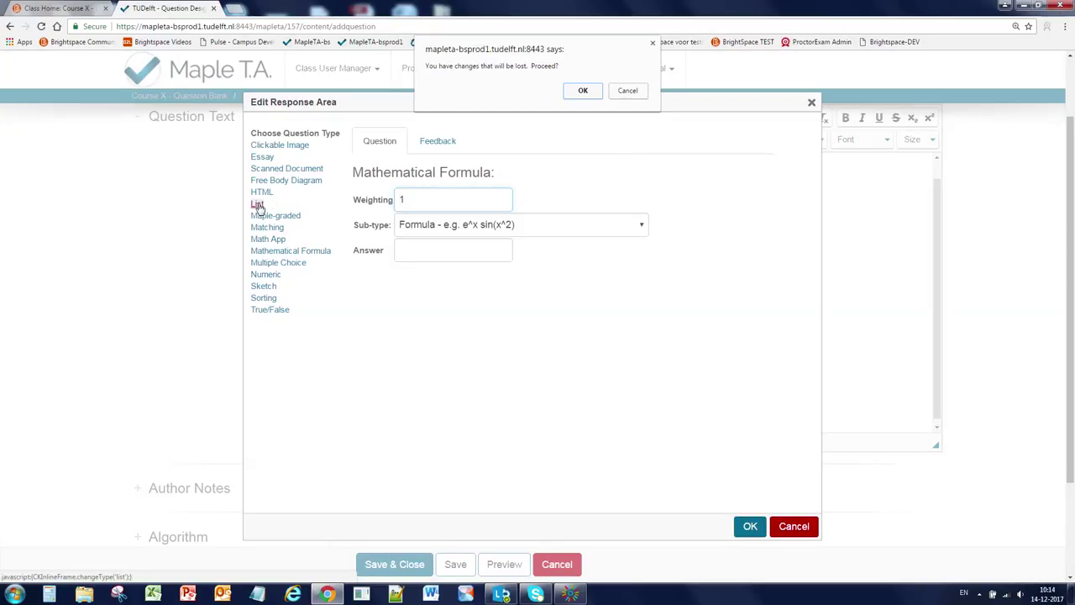
{"action": "left_click", "coordinate": [589, 94]}
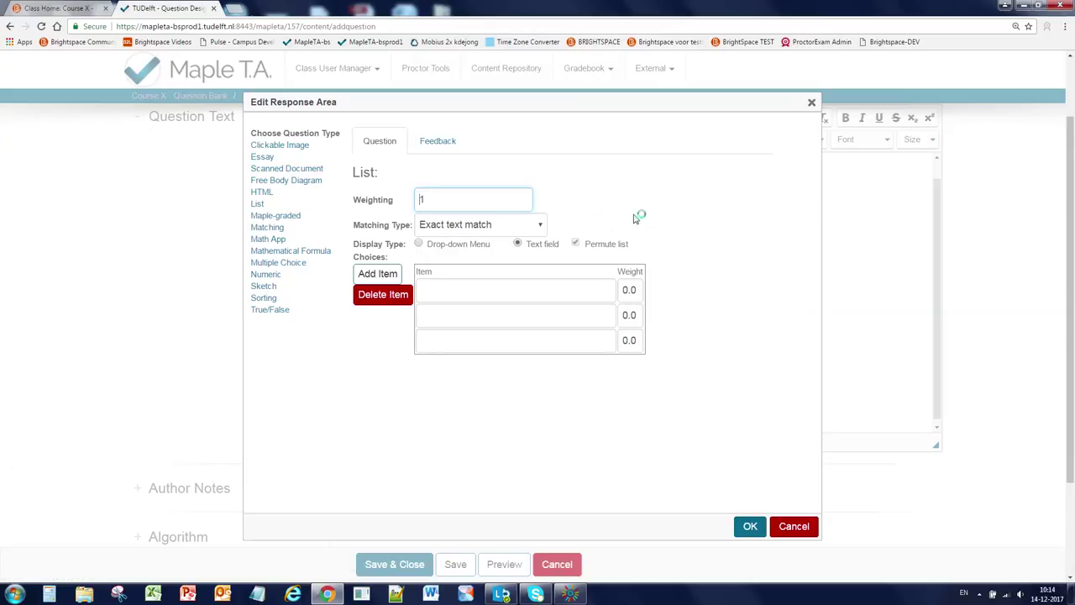
{"action": "left_click", "coordinate": [418, 244]}
Enter the choices ulnar, median and radial, giving ulnar weight 1 as correct.
{"action": "left_click", "coordinate": [505, 288]}
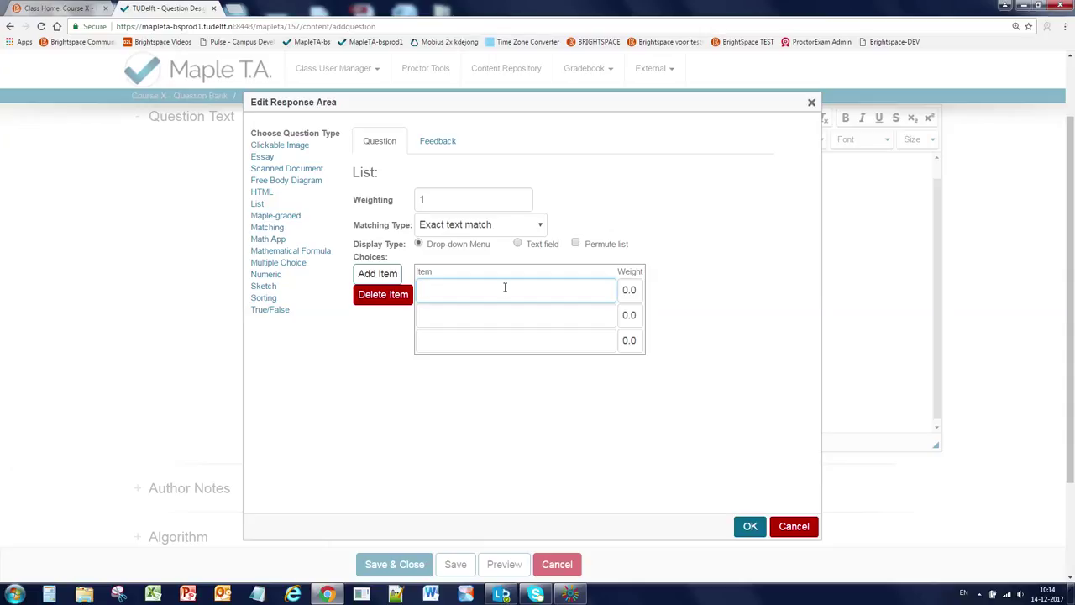
{"action": "type", "text": "ulnar"}
{"action": "left_click", "coordinate": [485, 318]}
{"action": "type", "text": "median"}
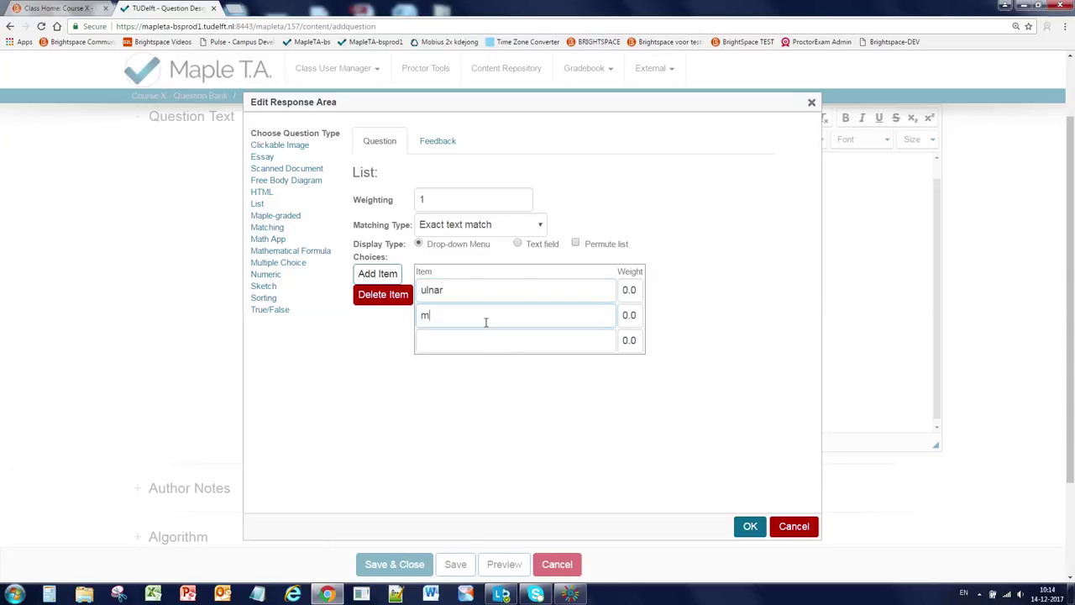
{"action": "left_click", "coordinate": [463, 341]}
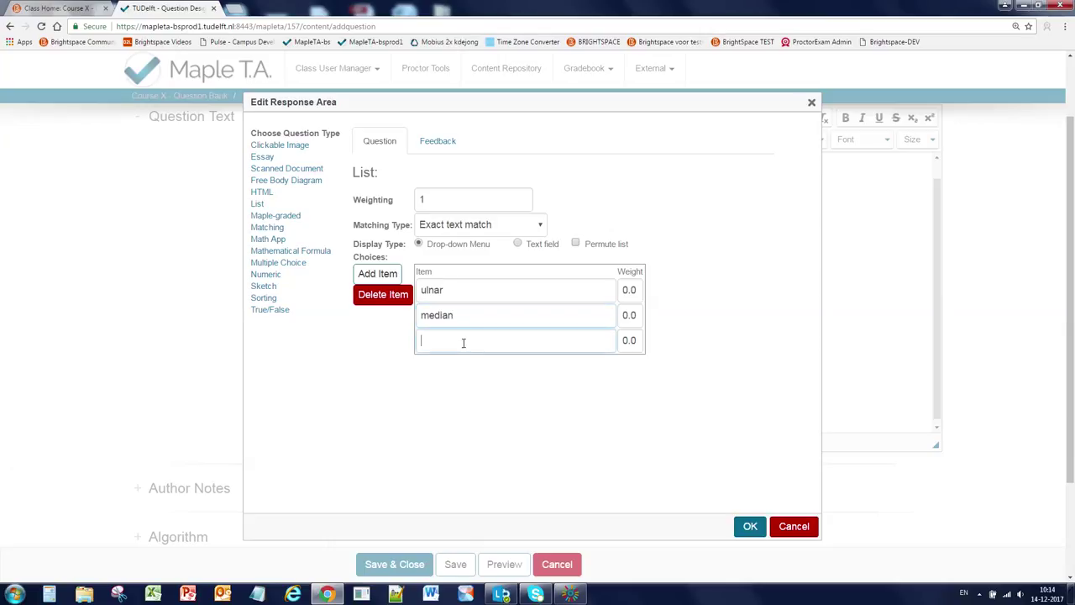
{"action": "type", "text": "e"}
{"action": "key", "text": "BackSpace"}
{"action": "type", "text": "radial"}
{"action": "left_click_drag", "start_coordinate": [542, 291], "coordinate": [420, 290]}
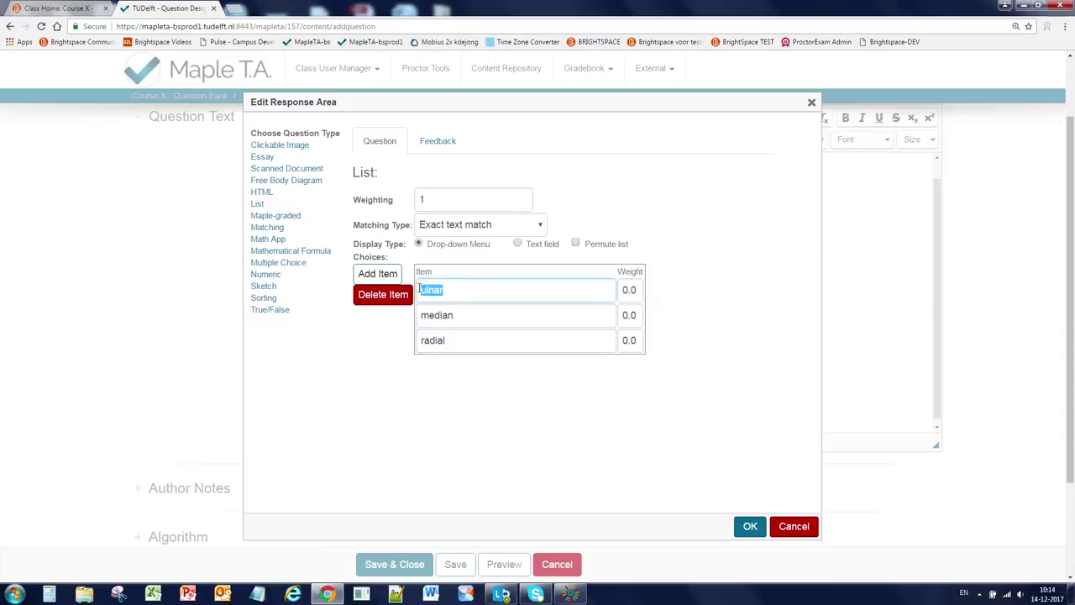
{"action": "left_click", "coordinate": [627, 291]}
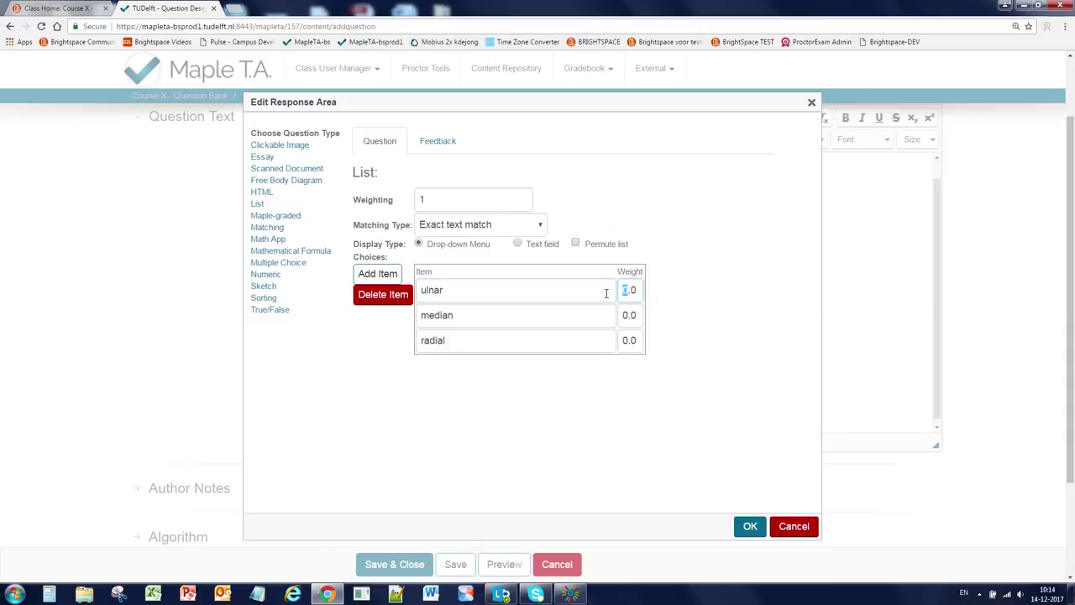
{"action": "key", "text": "BackSpace"}
{"action": "type", "text": "1"}
Insert the drop-down answer into the question and save Q03-intro-list.
{"action": "left_click", "coordinate": [750, 529]}
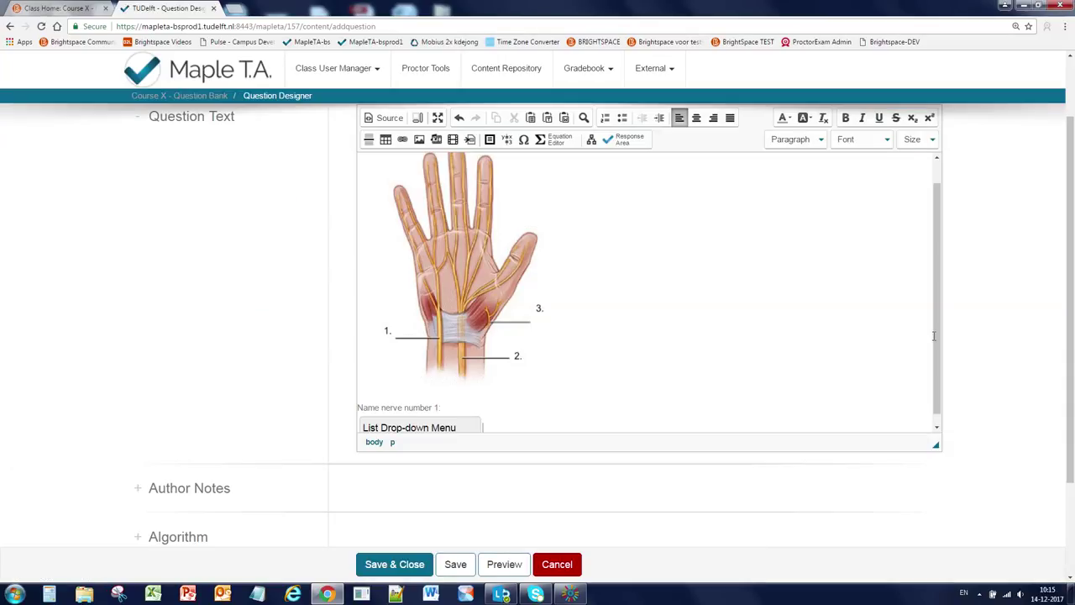
{"action": "left_click", "coordinate": [458, 566]}
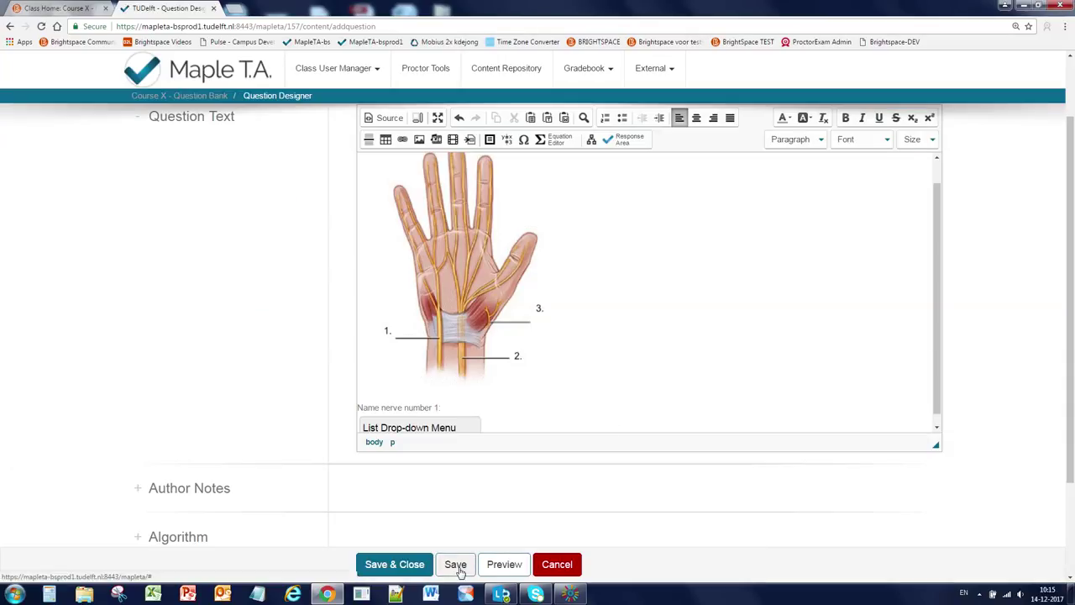
{"action": "left_click", "coordinate": [504, 564]}
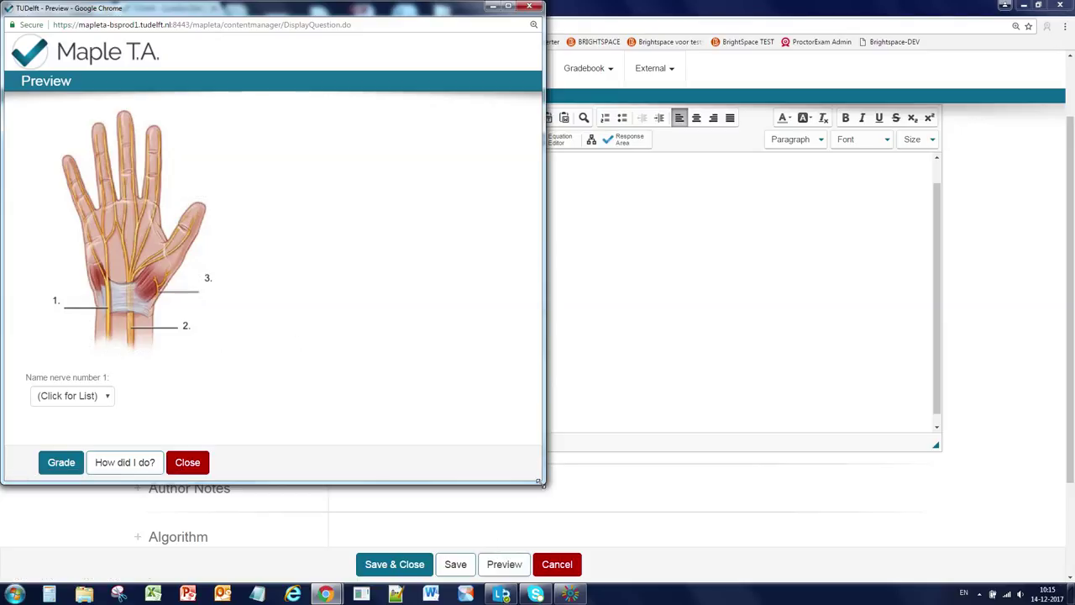
{"action": "left_click_drag", "start_coordinate": [543, 484], "coordinate": [566, 510]}
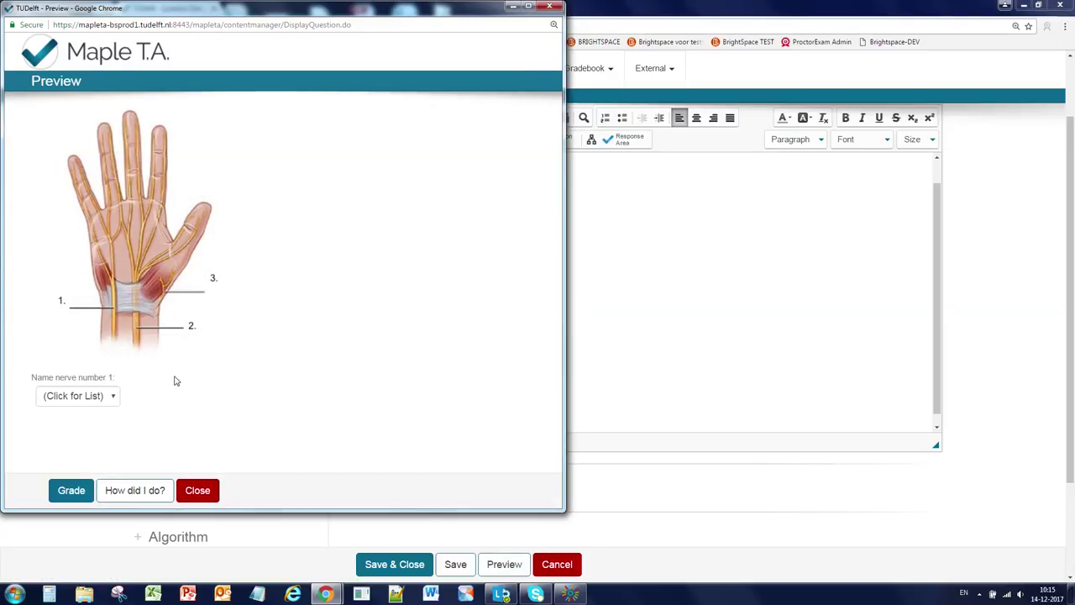
Grade a preview answer of ulnar at 100%, then save and close the question.
{"action": "left_click", "coordinate": [114, 396]}
{"action": "left_click", "coordinate": [101, 425]}
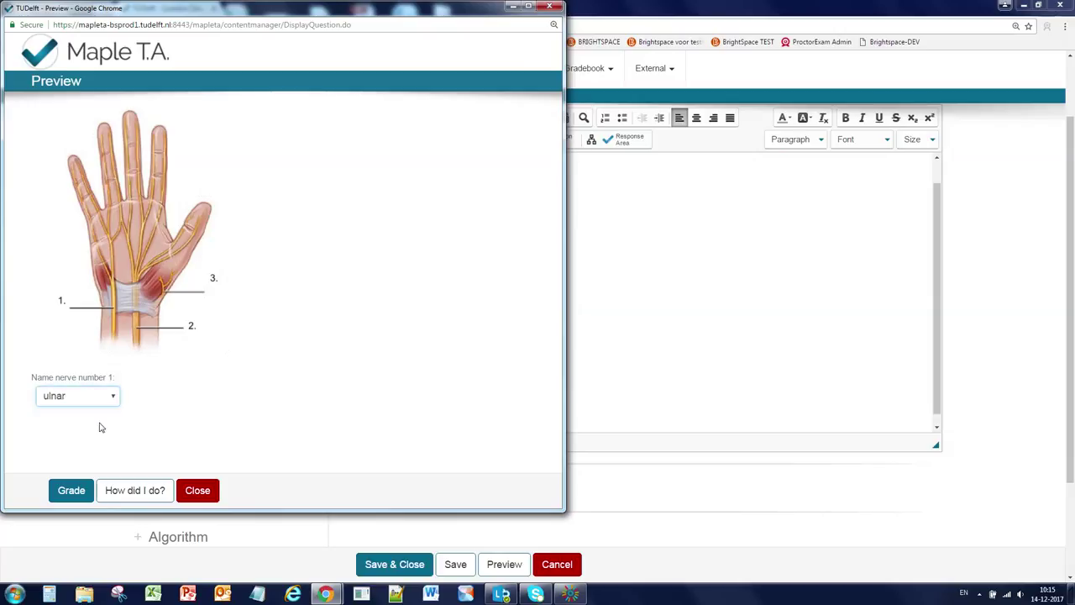
{"action": "left_click", "coordinate": [71, 492]}
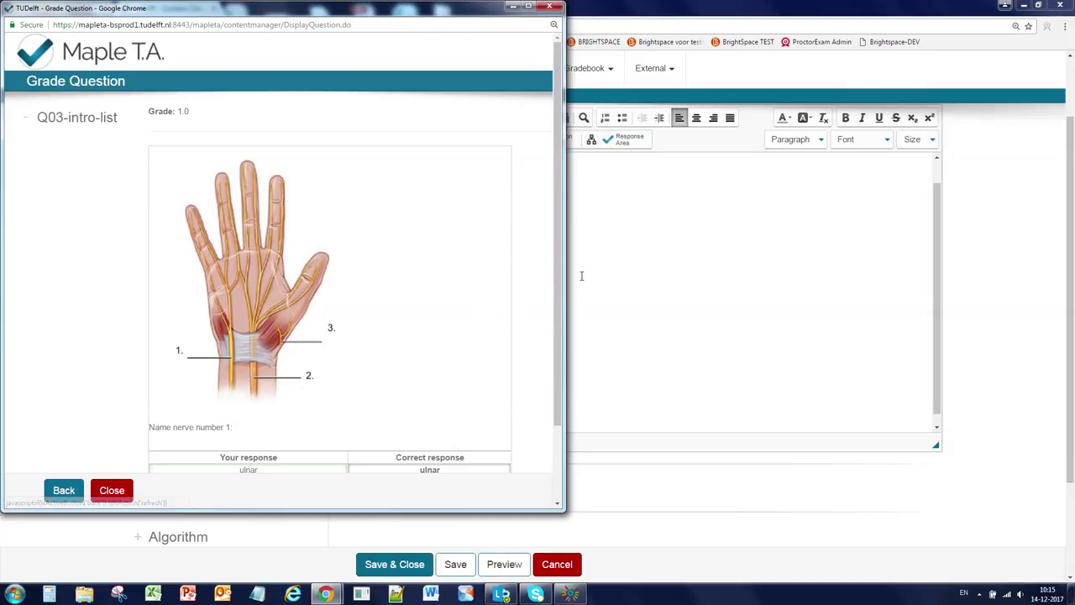
{"action": "left_click_drag", "start_coordinate": [555, 274], "coordinate": [566, 353]}
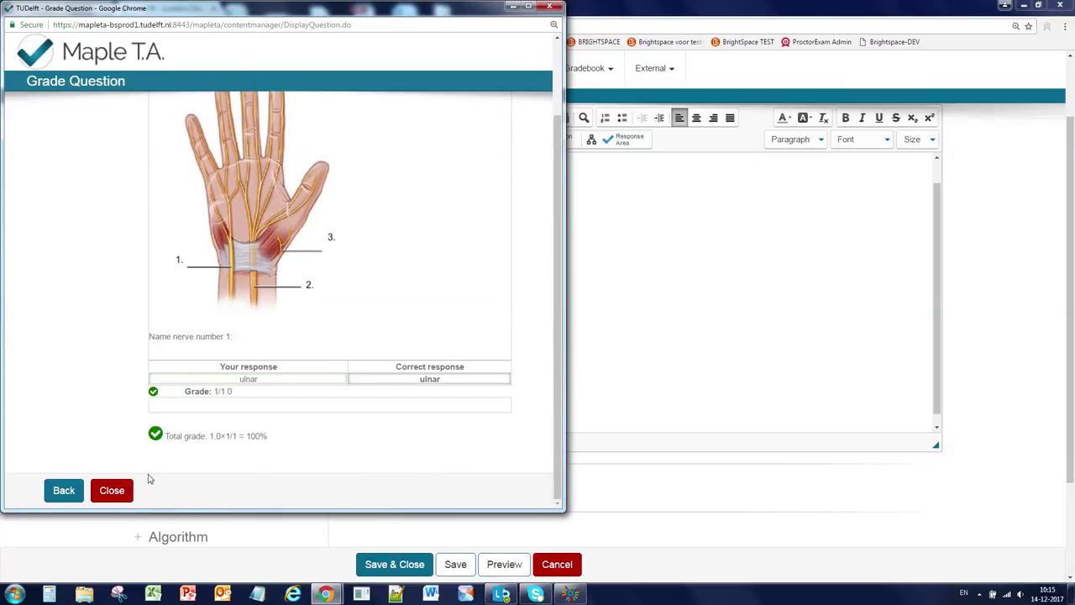
{"action": "left_click", "coordinate": [112, 490]}
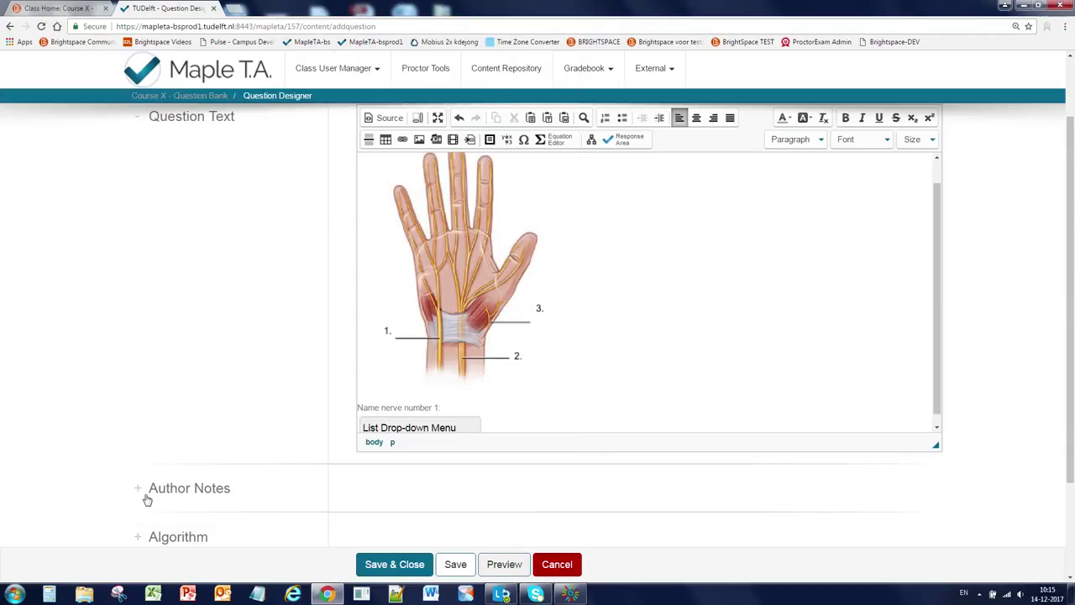
{"action": "left_click", "coordinate": [412, 573]}
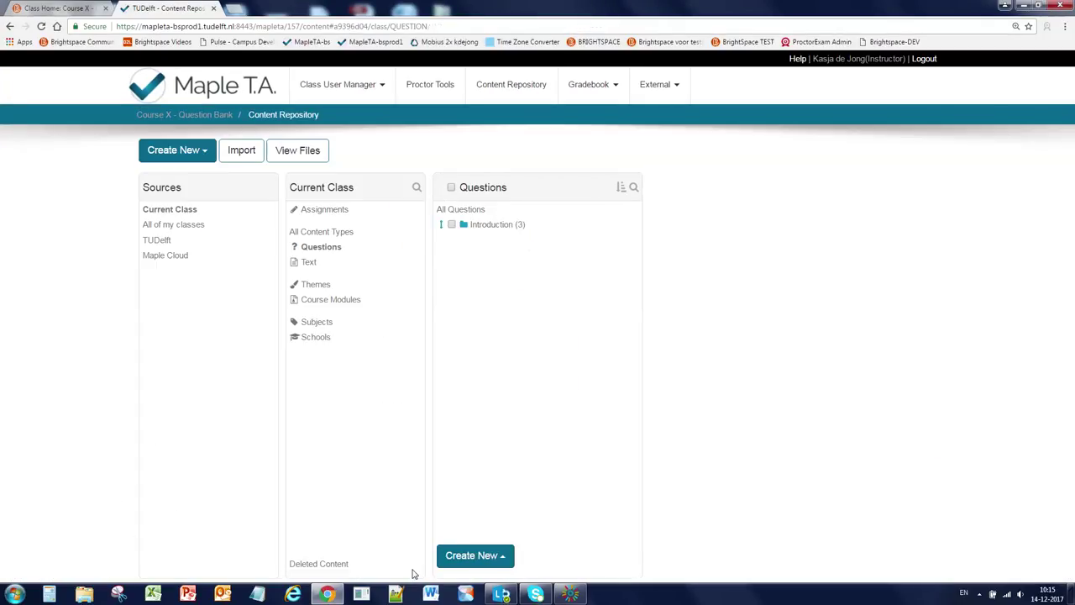
Clone the Q03-intro-list question from the Introduction group.
{"action": "left_click", "coordinate": [499, 229]}
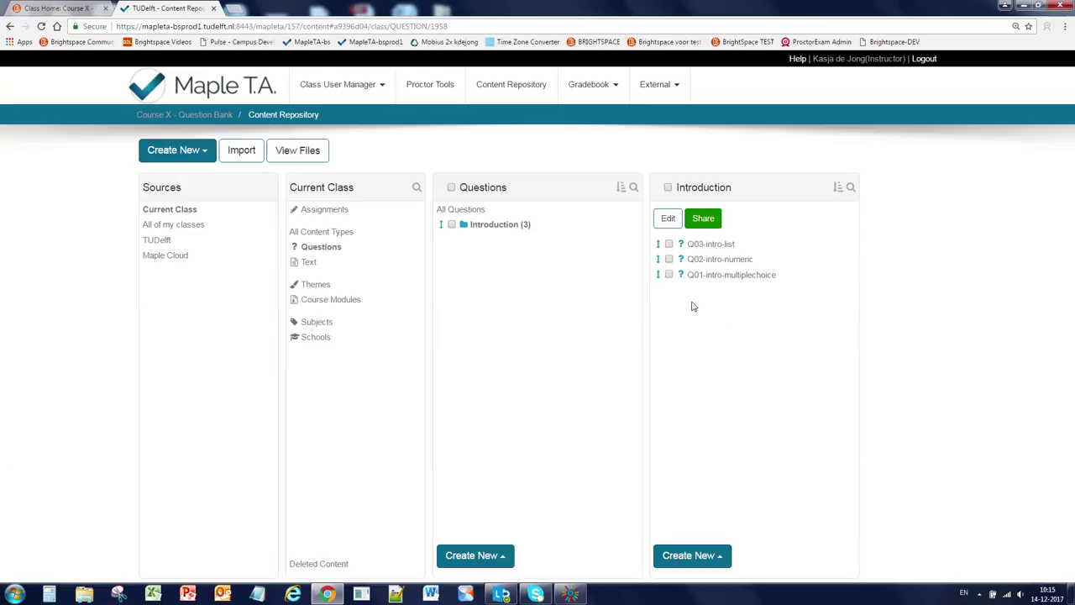
{"action": "left_click", "coordinate": [669, 245]}
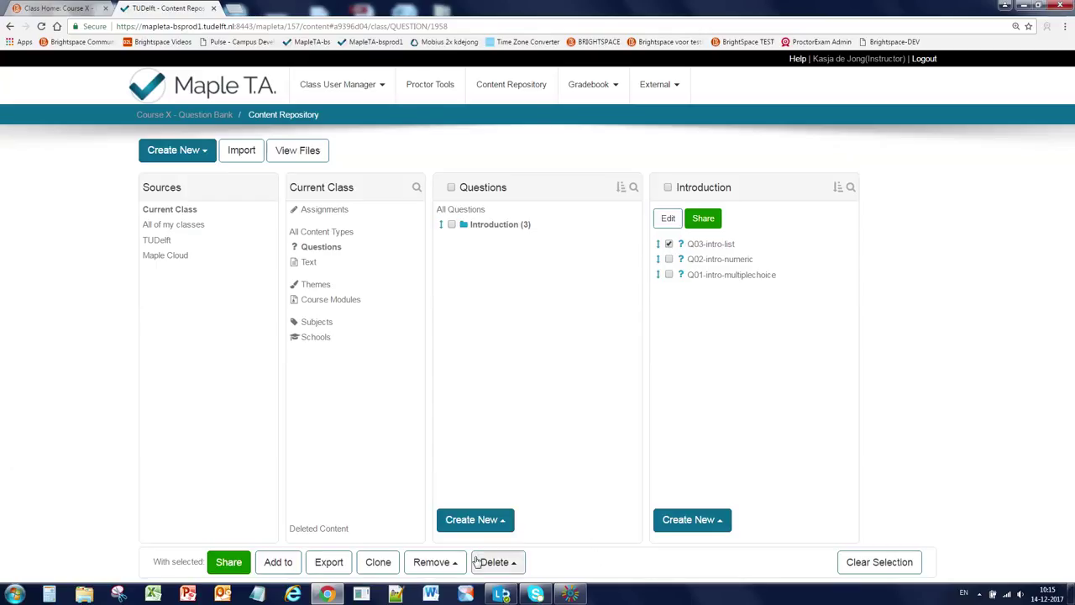
{"action": "left_click", "coordinate": [378, 563]}
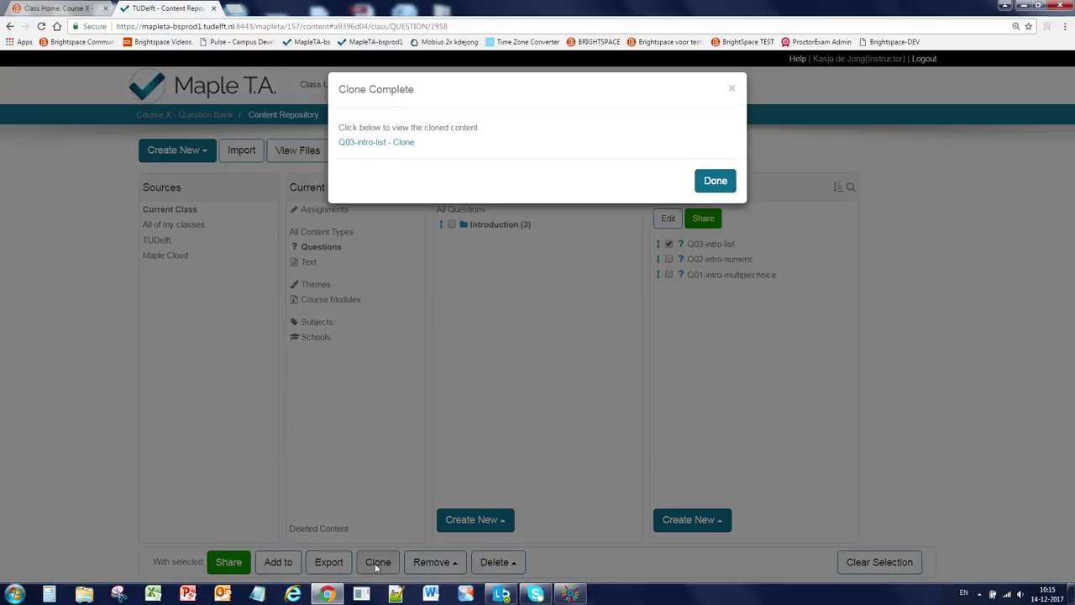
{"action": "left_click", "coordinate": [716, 181]}
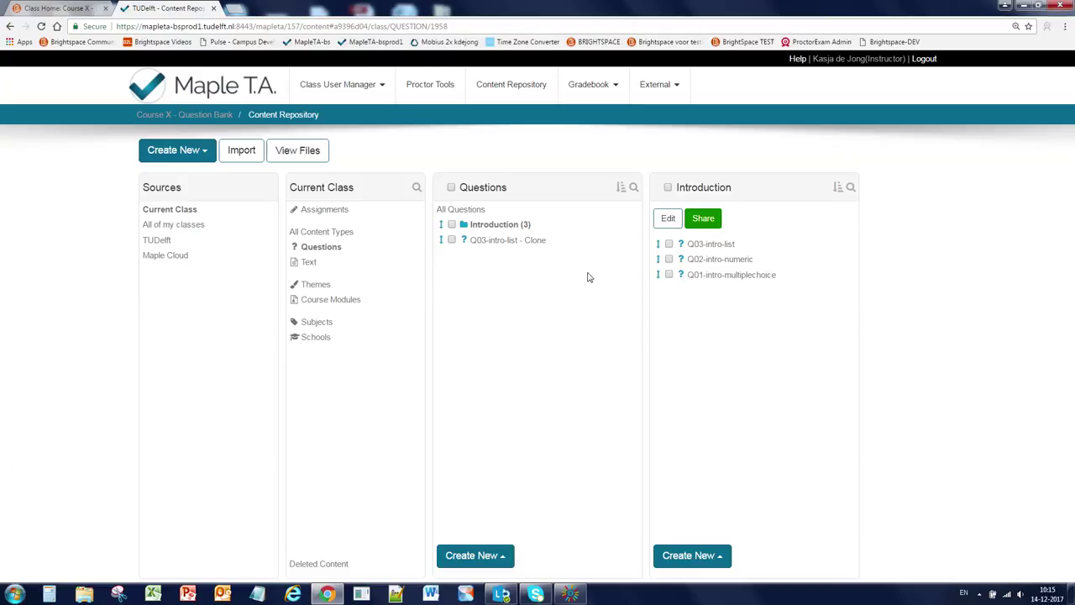
Open the clone for editing and rename it from Q03-intro-list - Clone to Q04-intro-list.
{"action": "left_click", "coordinate": [505, 241]}
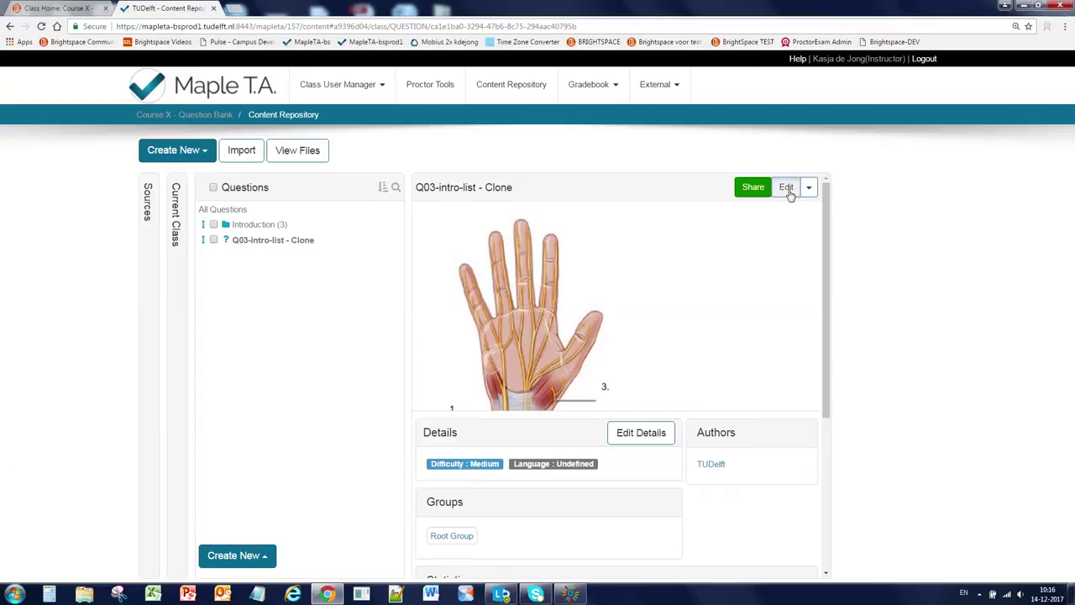
{"action": "left_click", "coordinate": [787, 188]}
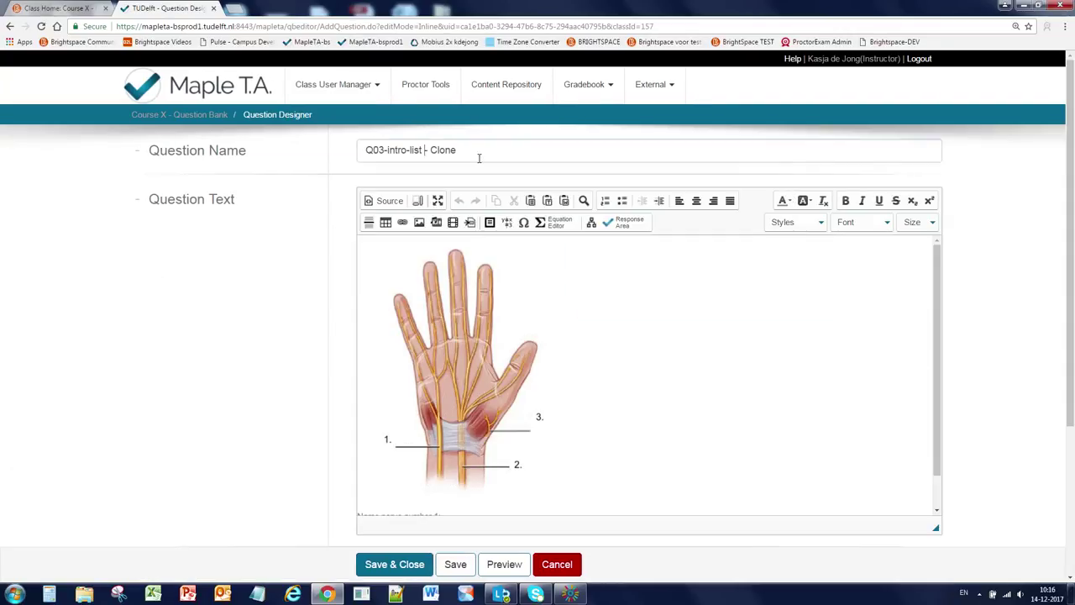
{"action": "key", "text": "shift+End"}
{"action": "key", "text": "BackSpace"}
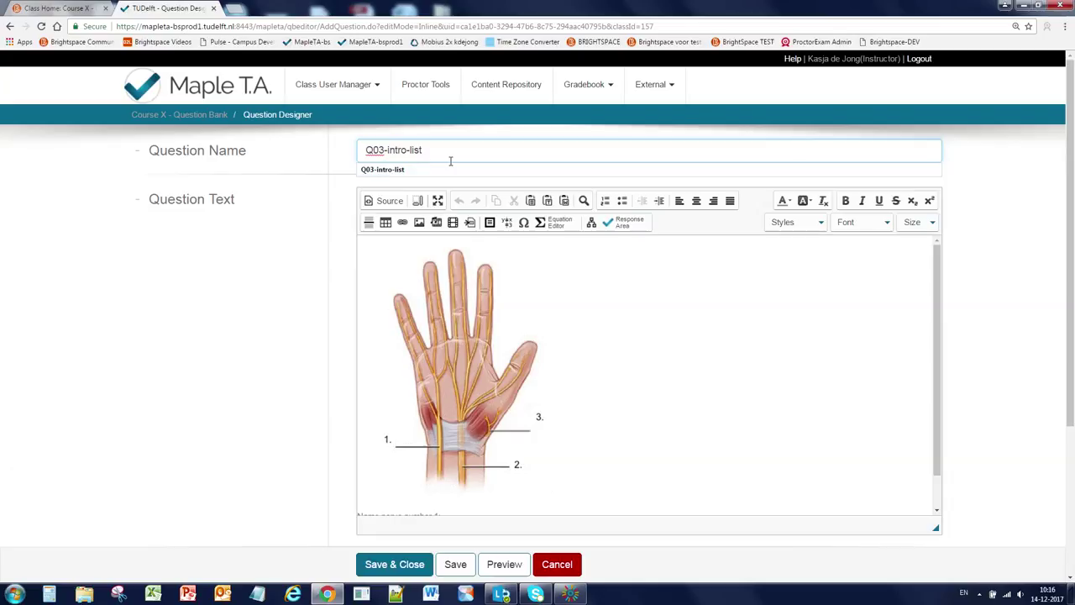
{"action": "left_click", "coordinate": [383, 150]}
{"action": "key", "text": "BackSpace"}
{"action": "type", "text": "4"}
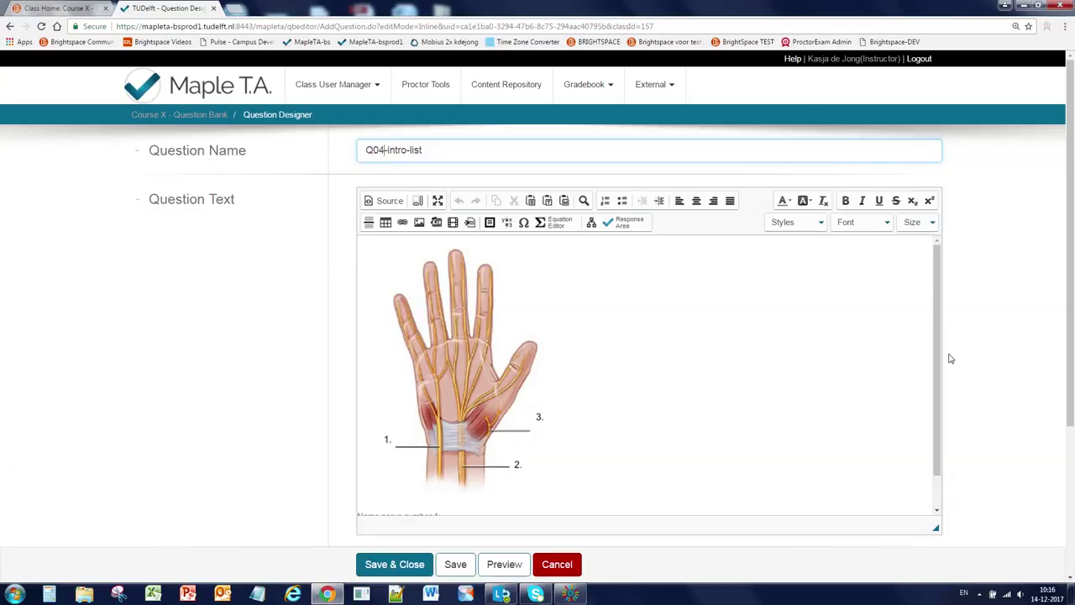
Change the prompt to 'Name nerve number 2:', give median weight 1 as the correct answer, and save.
{"action": "left_click_drag", "start_coordinate": [939, 358], "coordinate": [948, 461]}
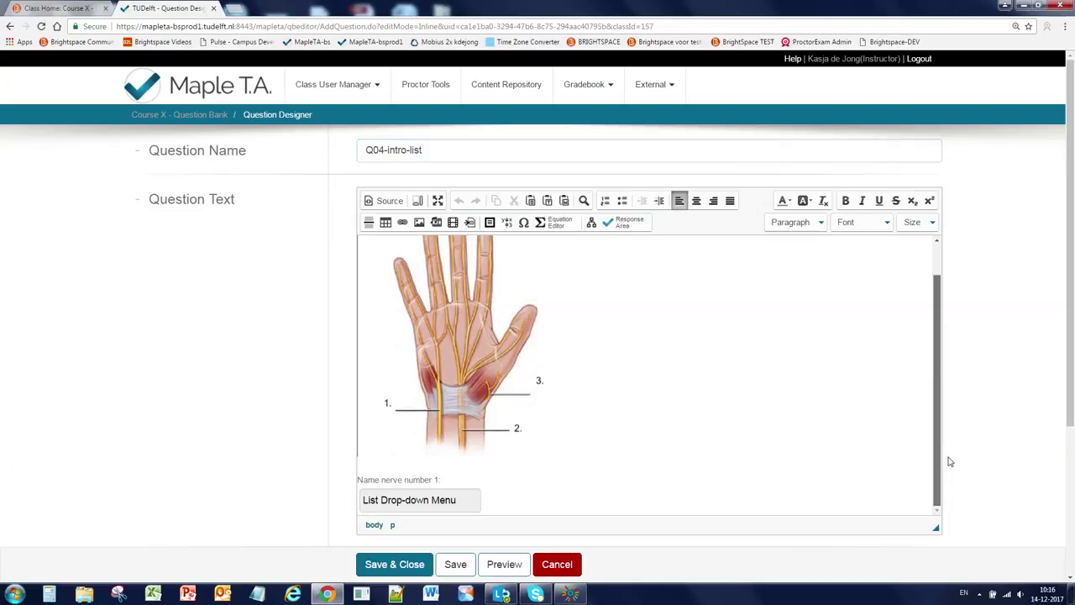
{"action": "left_click", "coordinate": [437, 478]}
{"action": "key", "text": "BackSpace"}
{"action": "key", "text": "BackSpace"}
{"action": "double_click", "coordinate": [426, 501]}
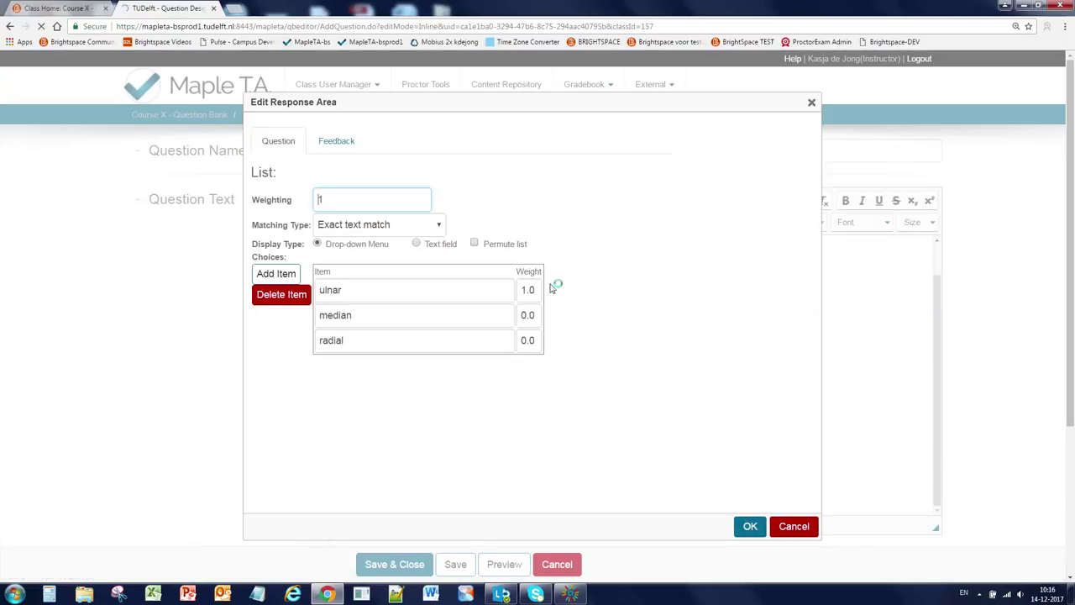
{"action": "left_click_drag", "start_coordinate": [527, 290], "coordinate": [520, 289]}
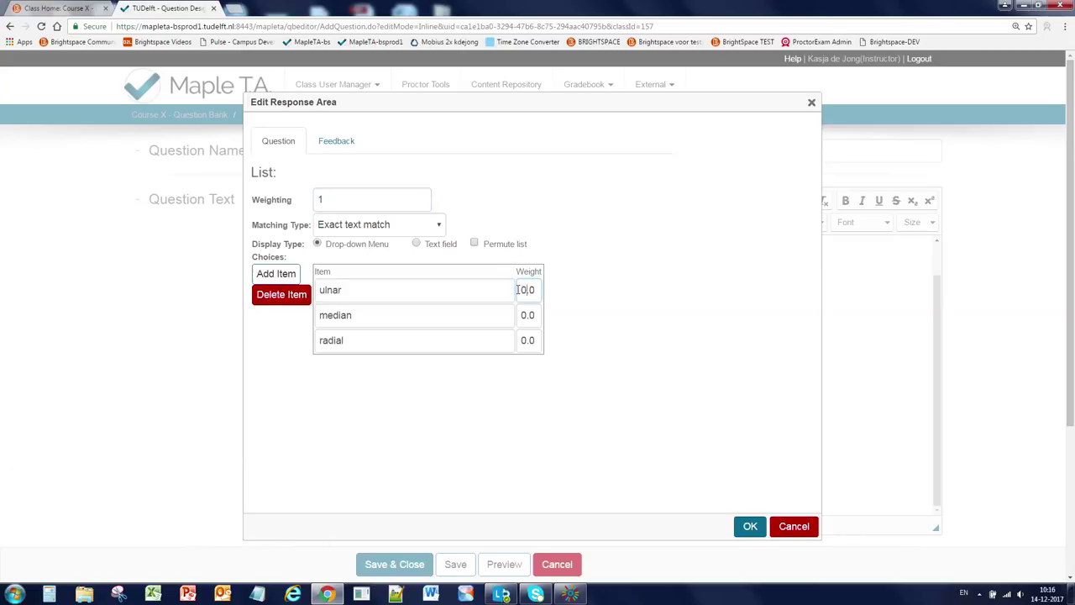
{"action": "left_click_drag", "start_coordinate": [527, 315], "coordinate": [519, 314]}
{"action": "type", "text": "1"}
{"action": "left_click", "coordinate": [750, 526]}
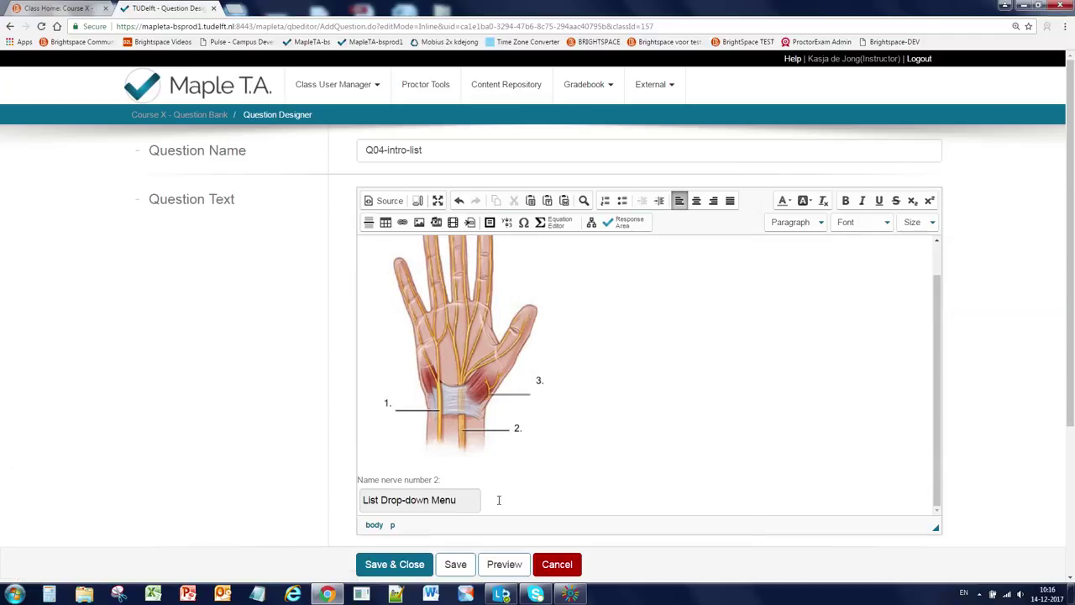
{"action": "left_click", "coordinate": [457, 565]}
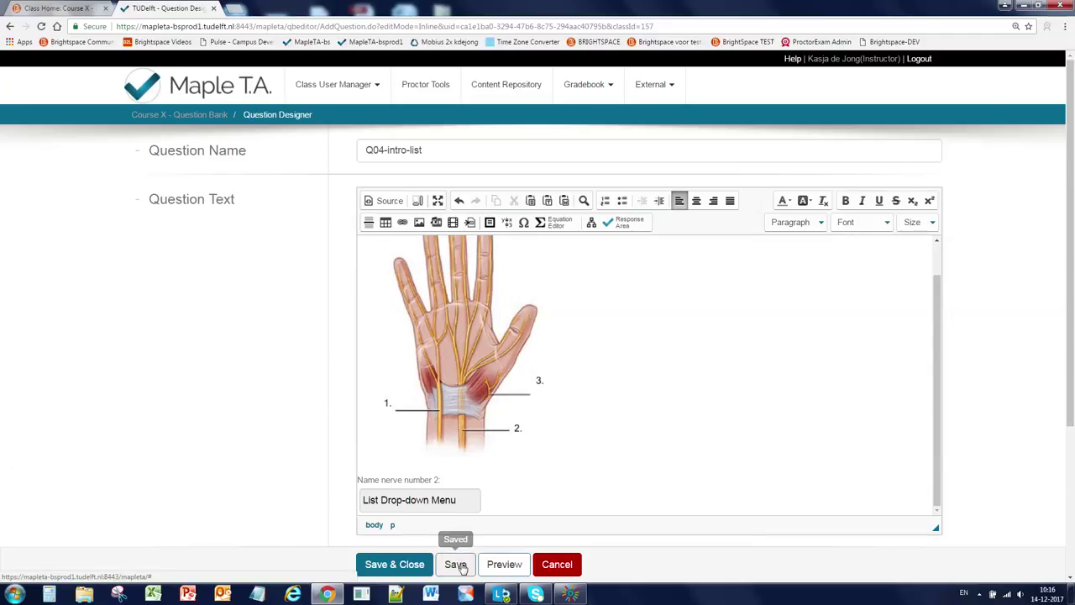
{"action": "left_click", "coordinate": [418, 565]}
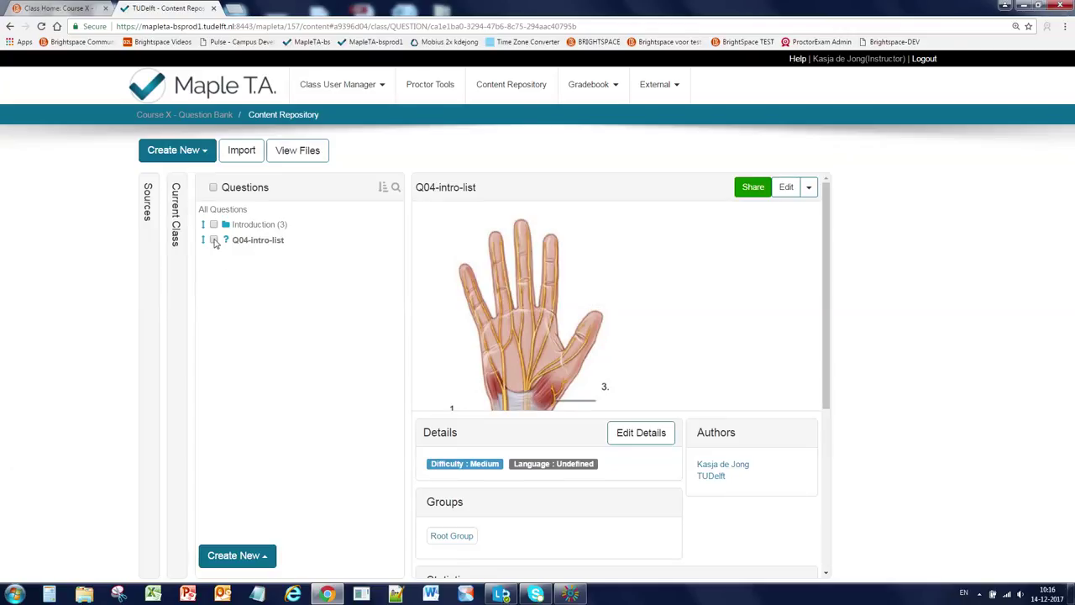
Add Q04-intro-list to the Introduction group, leaving only Introduction (4) in the list.
{"action": "left_click", "coordinate": [214, 240]}
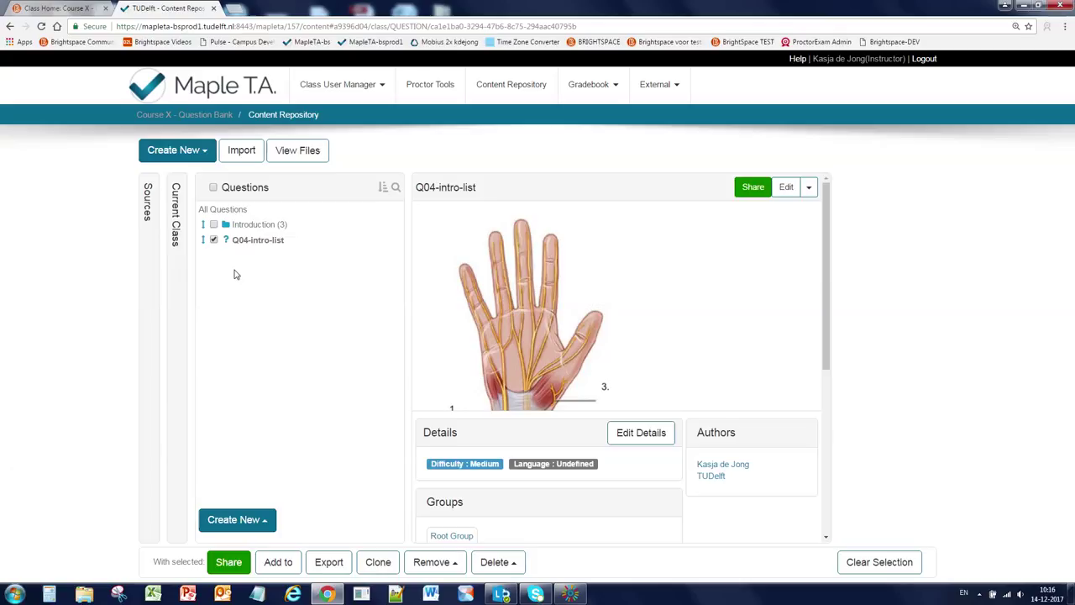
{"action": "left_click", "coordinate": [280, 564]}
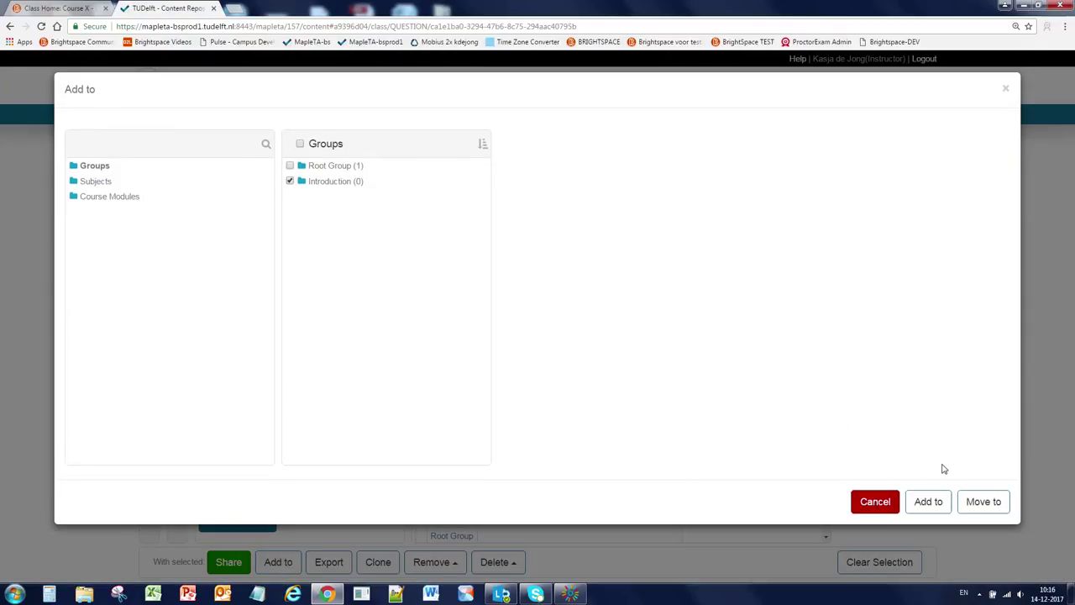
{"action": "left_click", "coordinate": [991, 503]}
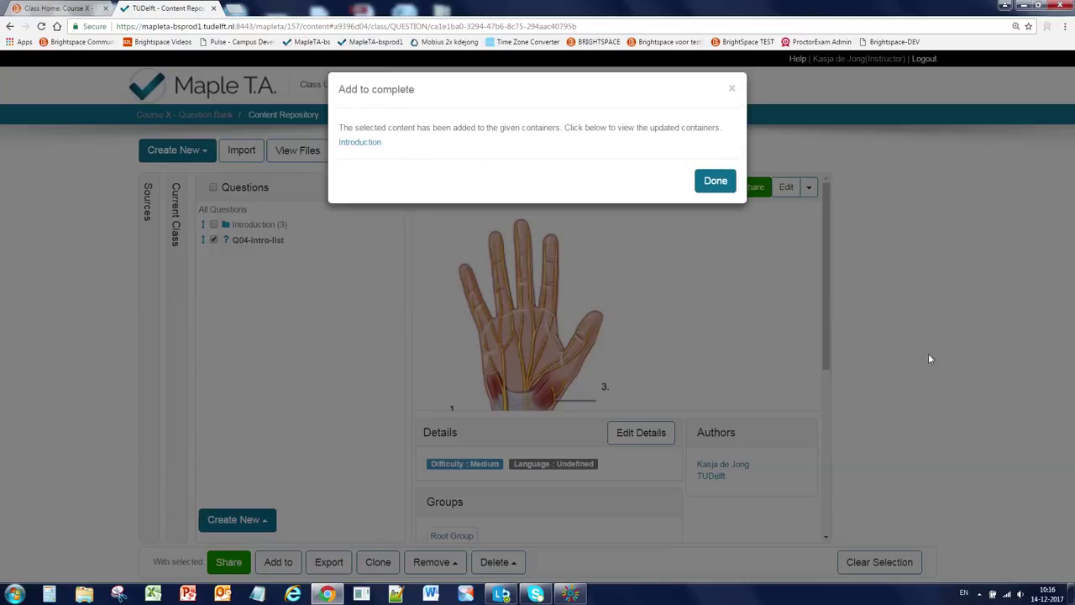
{"action": "left_click", "coordinate": [718, 181]}
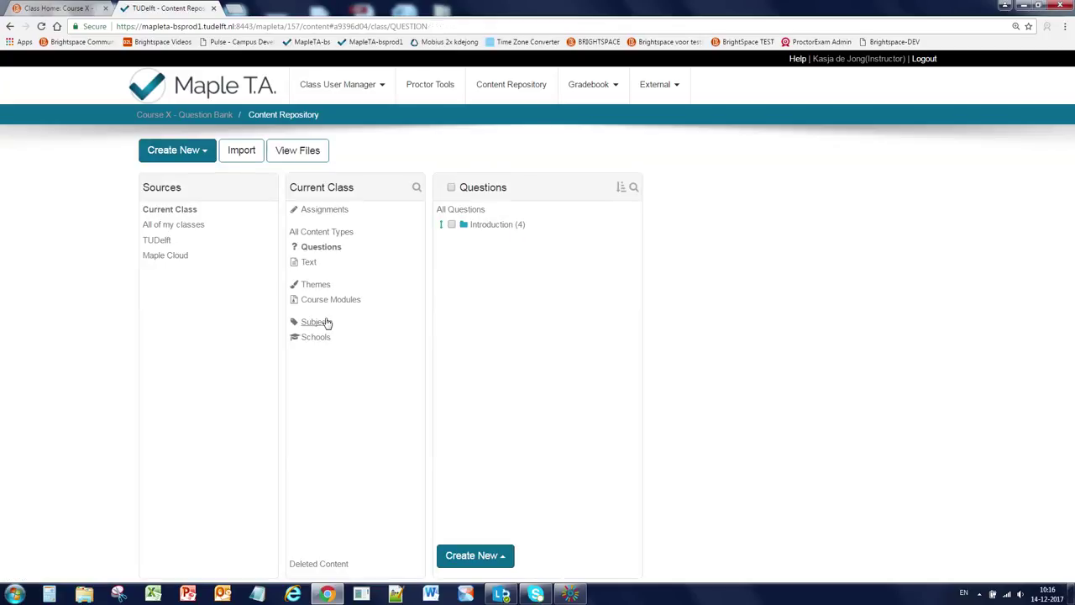
Keep manual sorting in Introduction and drag Q01-intro-multiplechoice to the top and Q02-intro-numeric second.
{"action": "left_click", "coordinate": [508, 227]}
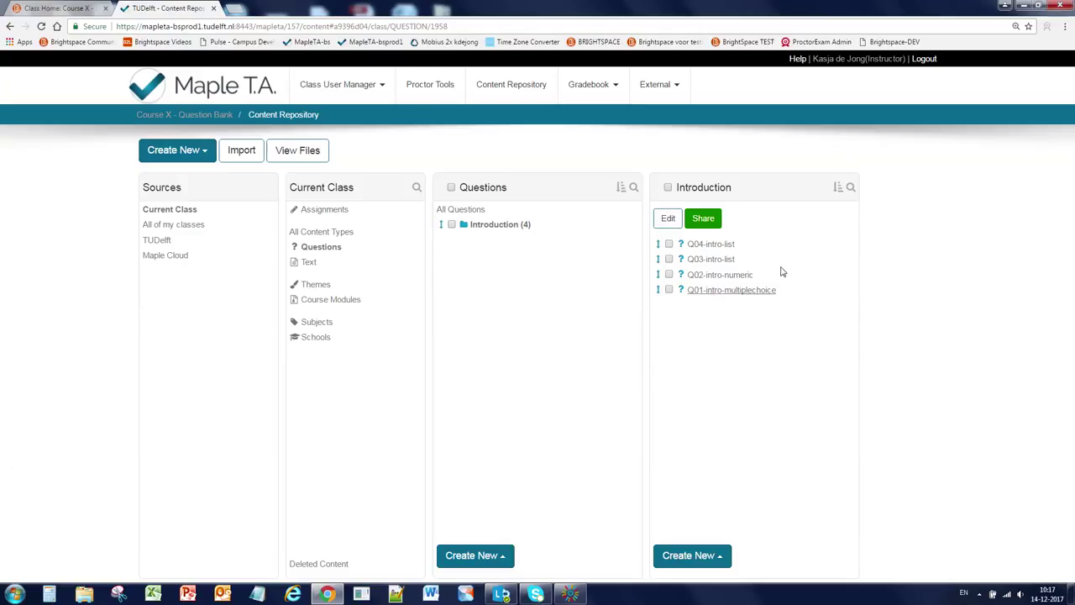
{"action": "left_click", "coordinate": [838, 192]}
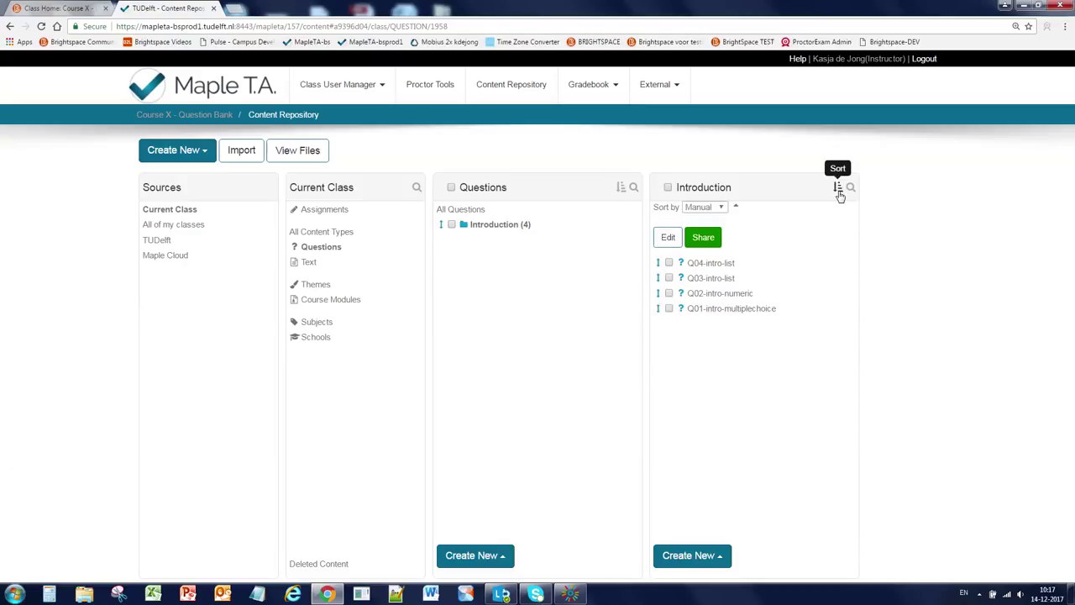
{"action": "left_click", "coordinate": [720, 208]}
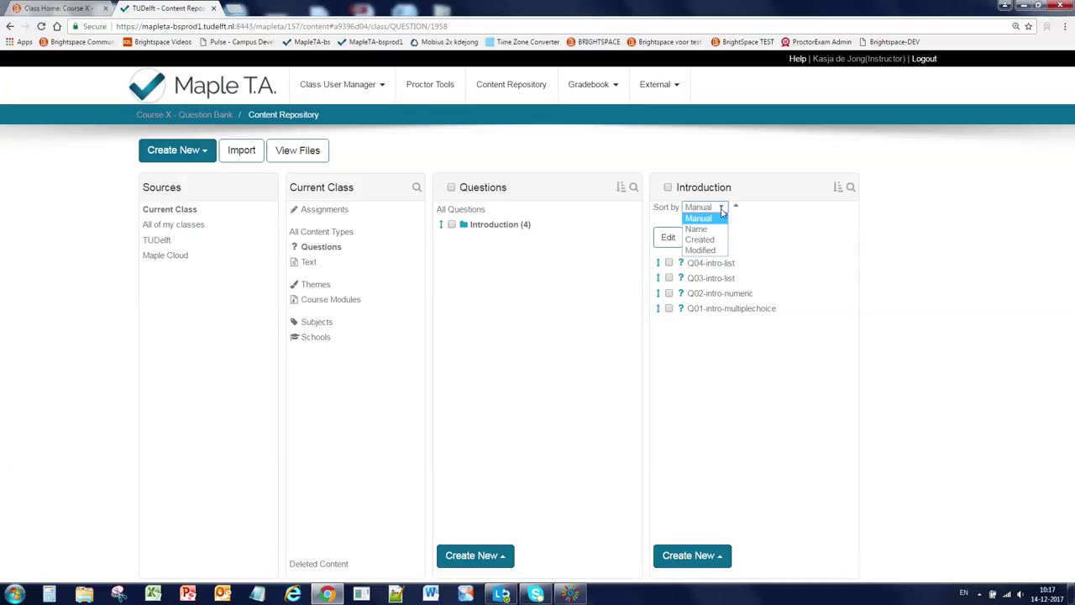
{"action": "left_click", "coordinate": [721, 209]}
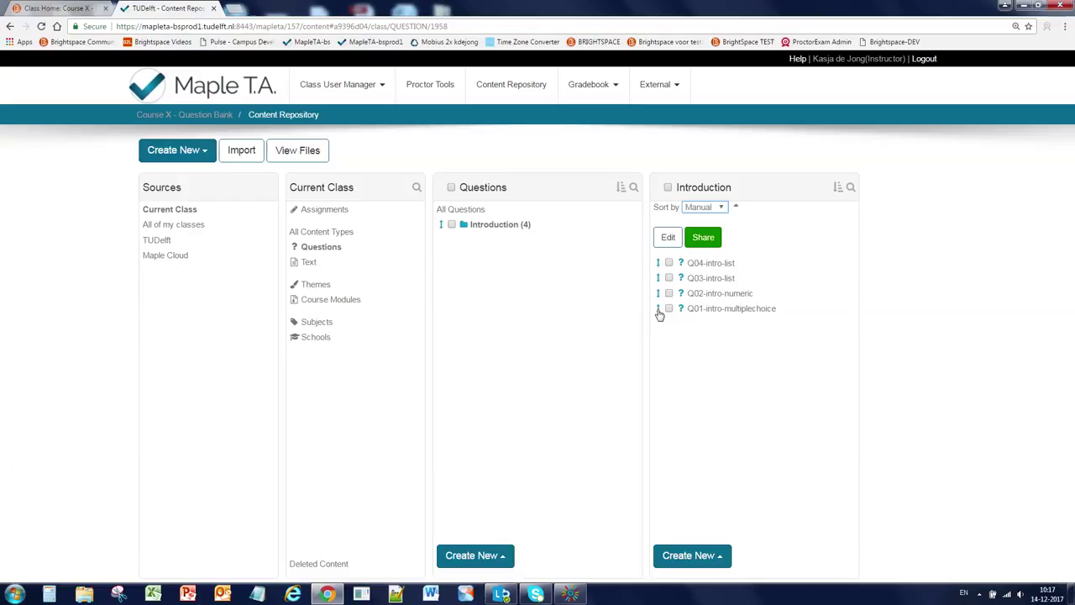
{"action": "left_click_drag", "start_coordinate": [660, 312], "coordinate": [659, 264]}
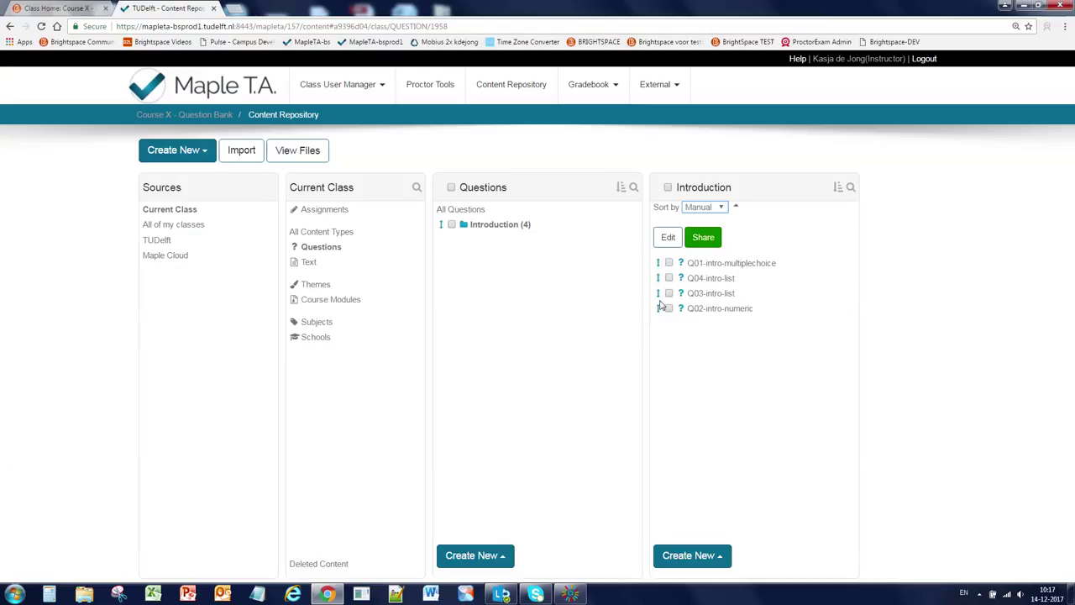
{"action": "left_click_drag", "start_coordinate": [658, 312], "coordinate": [656, 278]}
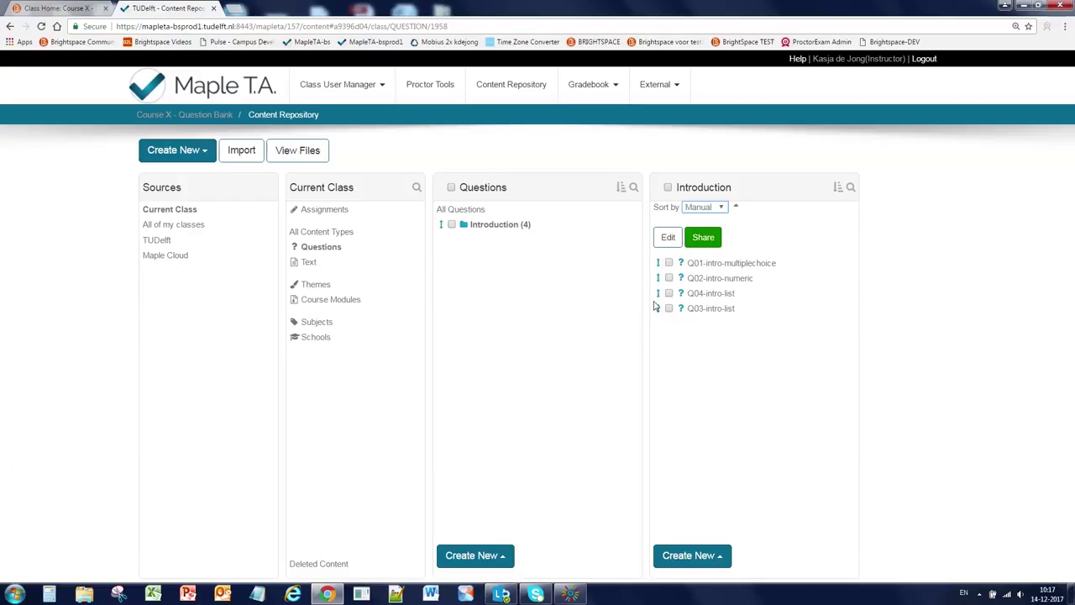